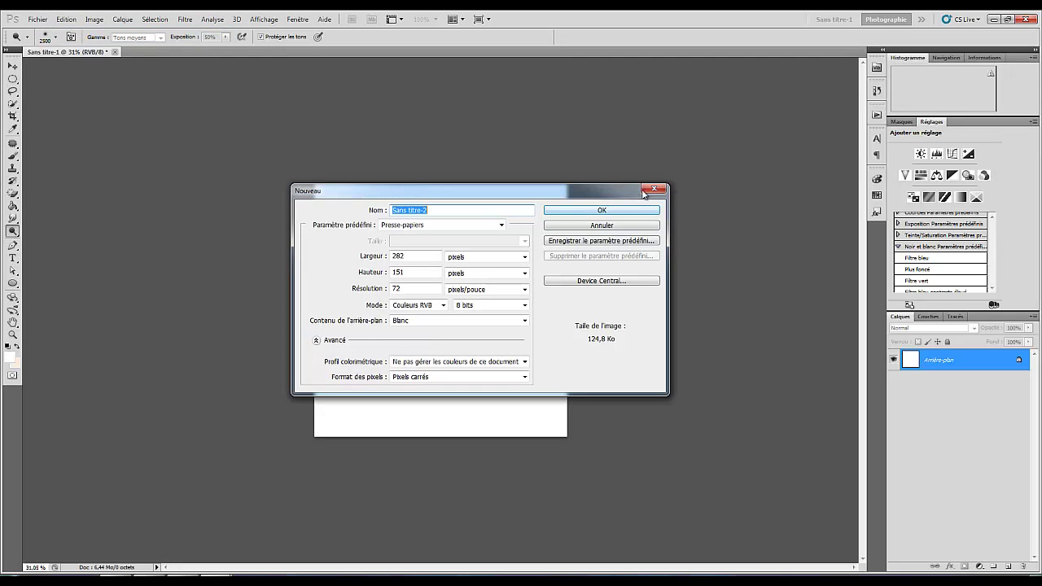
Create a new A4 document from the international paper preset, 210 × 297 mm at 300 pixels/inch with a white background
{"action": "left_click", "coordinate": [440, 225]}
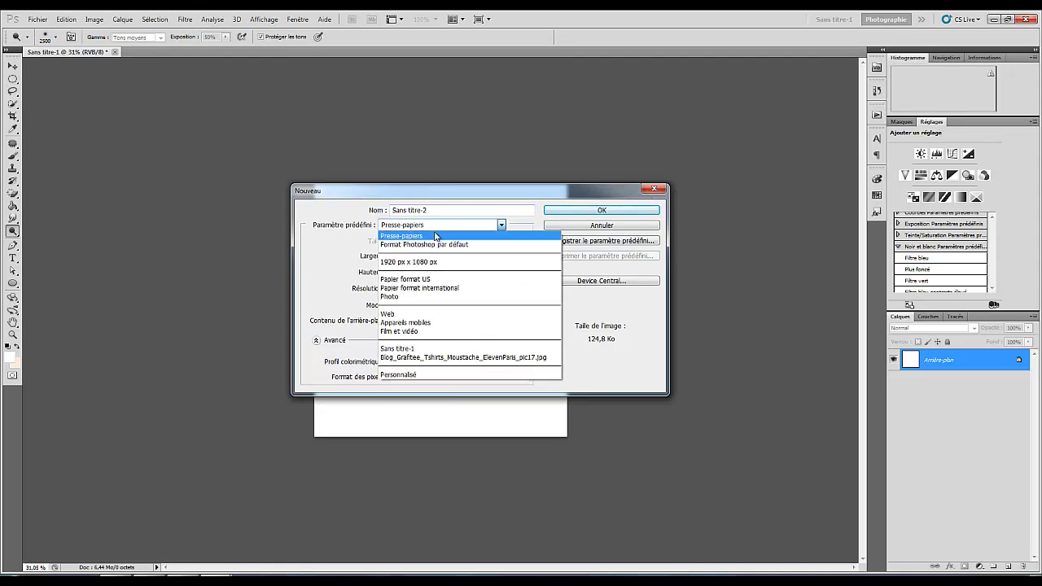
{"action": "left_click", "coordinate": [419, 279]}
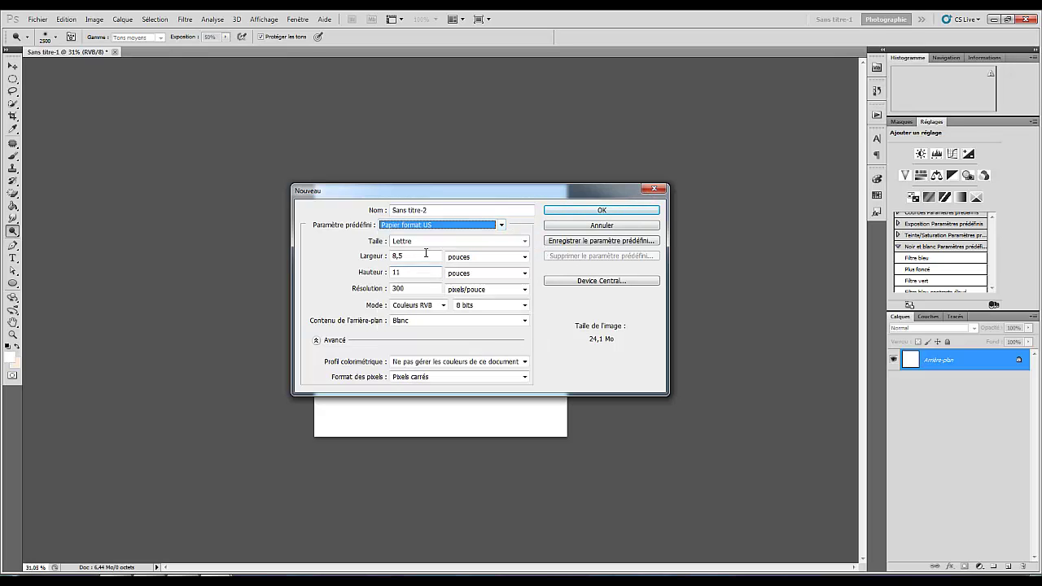
{"action": "left_click", "coordinate": [429, 228]}
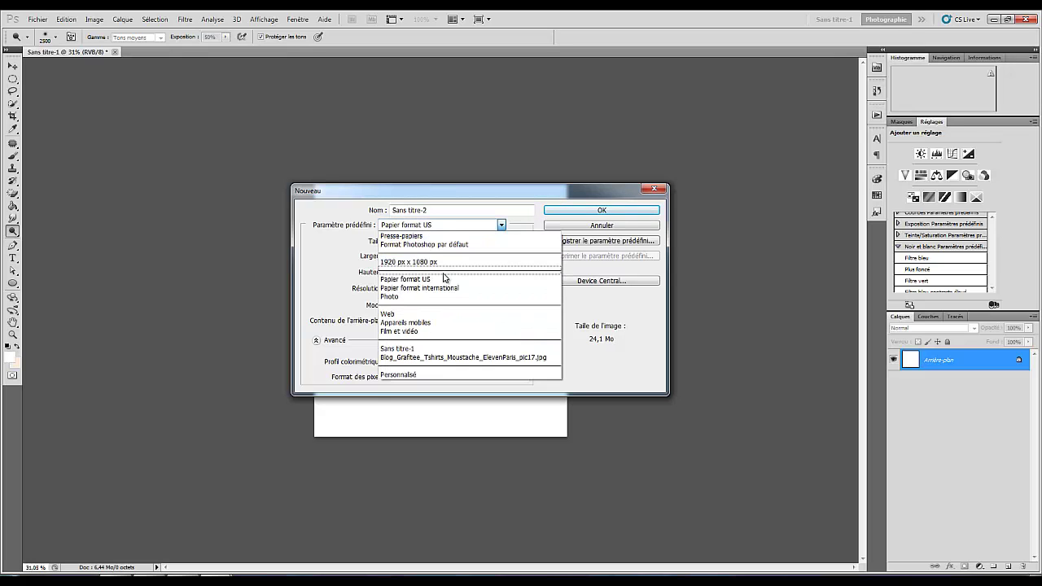
{"action": "left_click", "coordinate": [444, 290]}
{"action": "left_click", "coordinate": [445, 246]}
{"action": "left_click", "coordinate": [442, 241]}
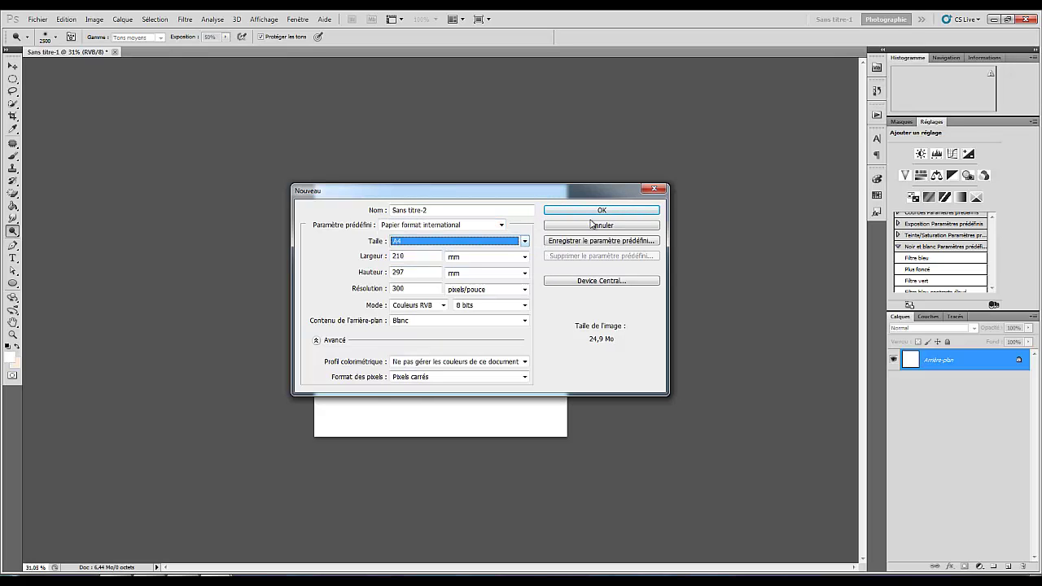
{"action": "left_click", "coordinate": [580, 211]}
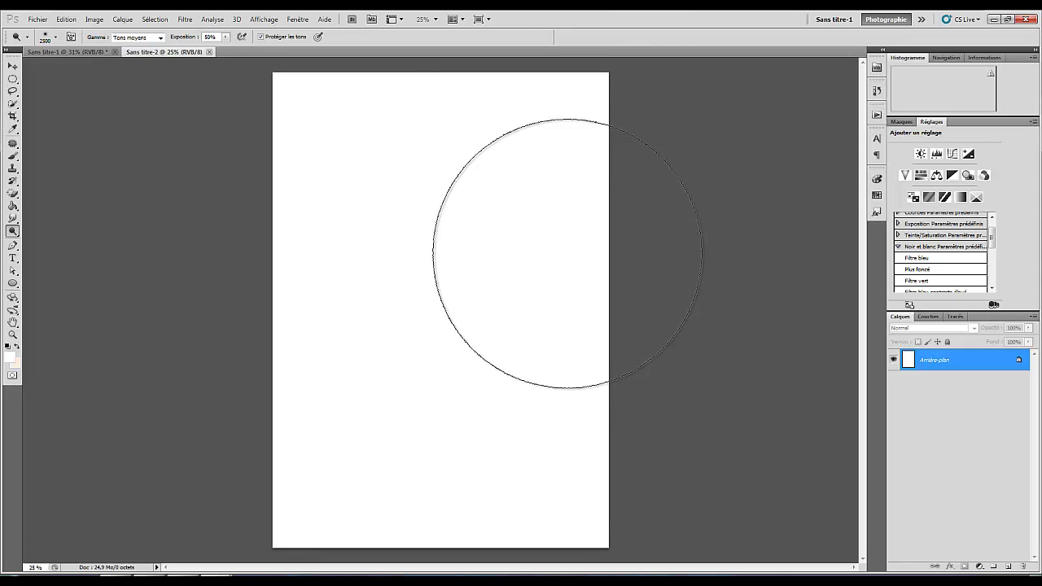
Place the black-and-white robert_downey_jr portrait JPG from the ressources folder into the new A4 document
{"action": "scroll", "coordinate": [600, 206], "scroll_direction": "down", "scroll_amount": 5}
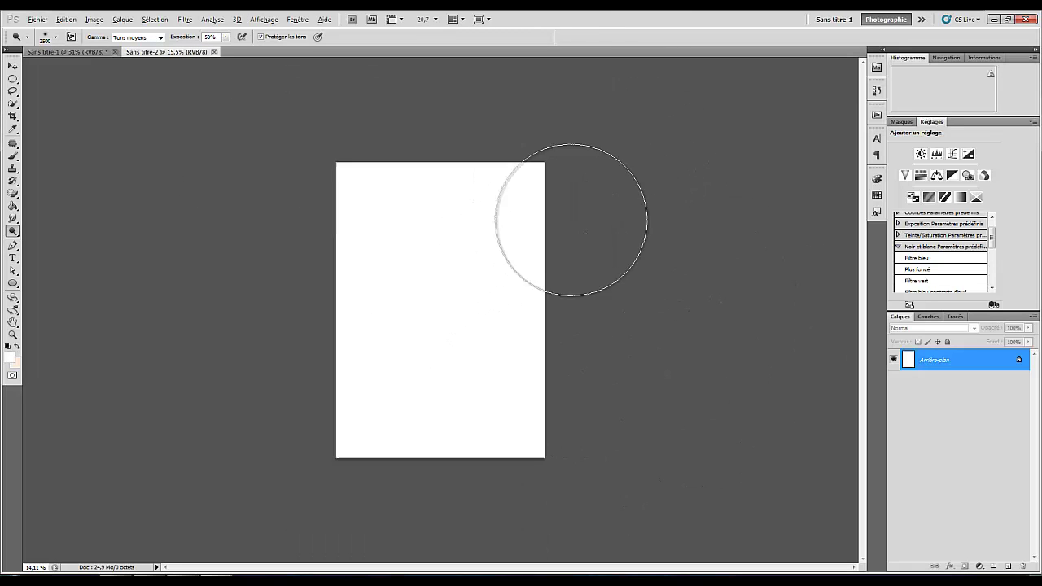
{"action": "scroll", "coordinate": [467, 196], "scroll_direction": "up", "scroll_amount": 1}
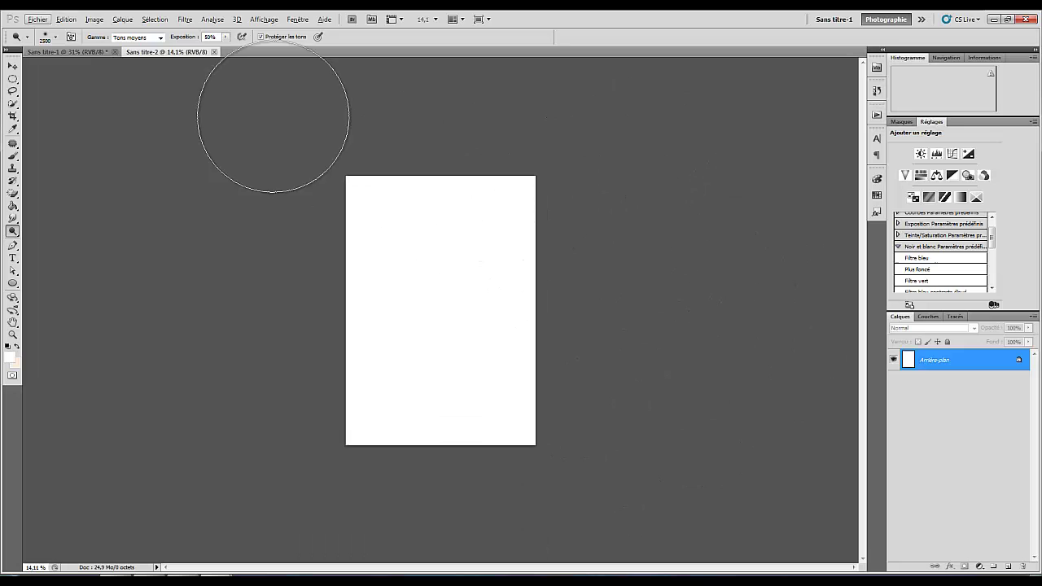
{"action": "left_click", "coordinate": [38, 18]}
{"action": "left_click", "coordinate": [79, 231]}
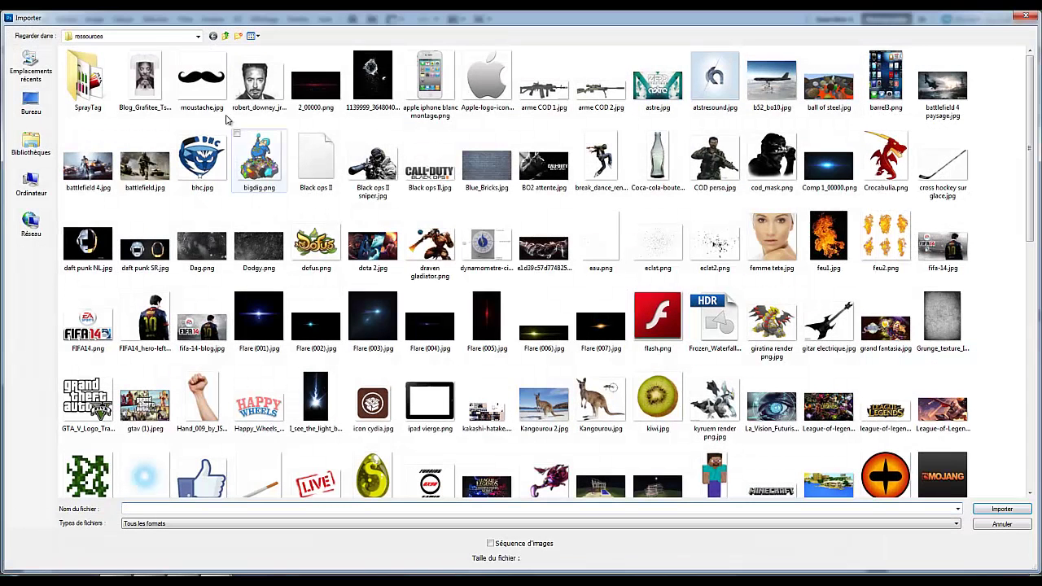
{"action": "left_click", "coordinate": [245, 88]}
{"action": "left_click", "coordinate": [203, 96]}
{"action": "left_click", "coordinate": [166, 92]}
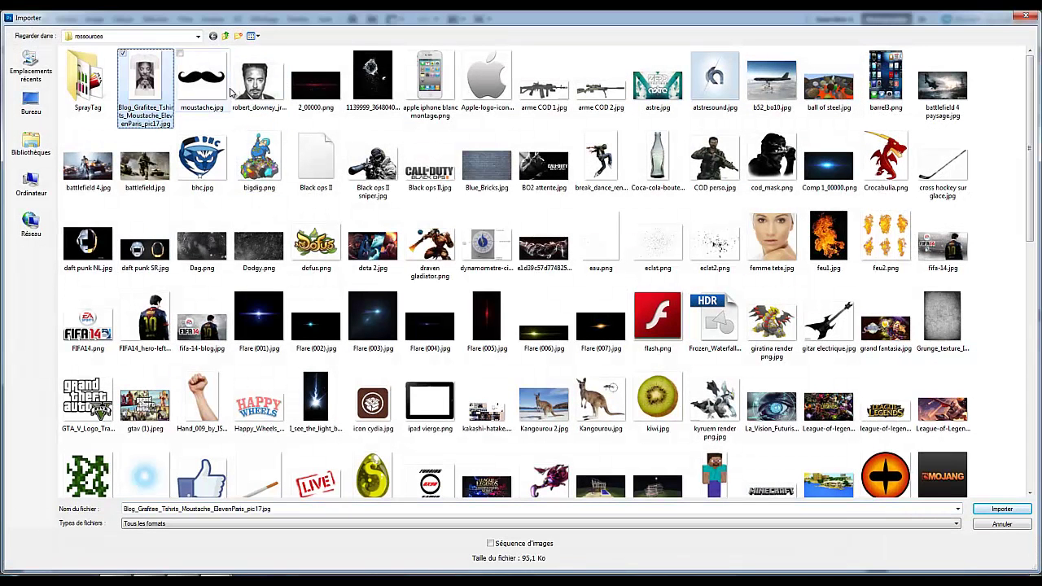
{"action": "left_click", "coordinate": [234, 91]}
{"action": "left_click", "coordinate": [217, 95]}
{"action": "left_click", "coordinate": [263, 95]}
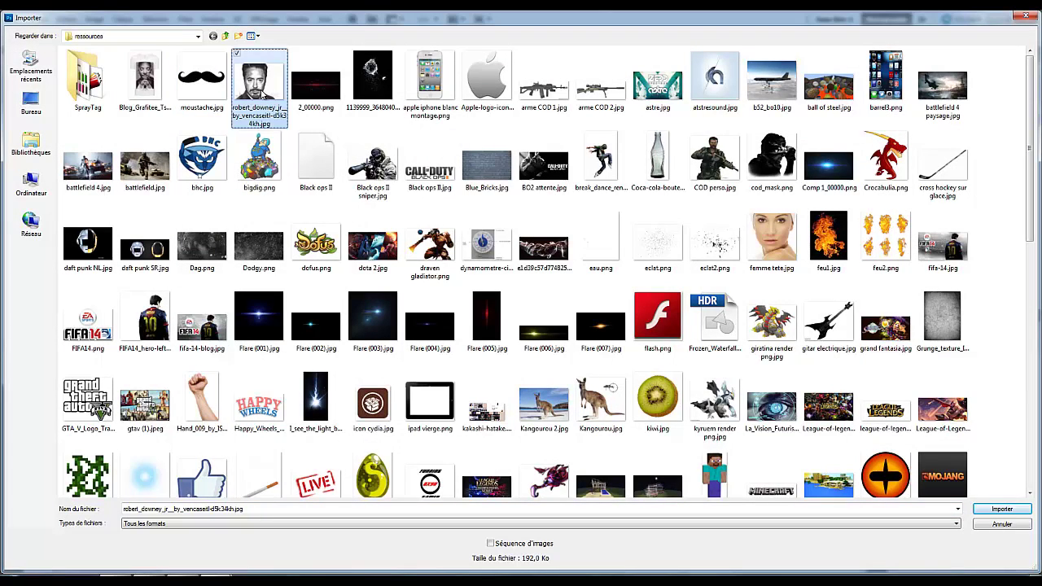
{"action": "left_click", "coordinate": [160, 87]}
{"action": "left_click", "coordinate": [199, 87]}
{"action": "left_click", "coordinate": [141, 90]}
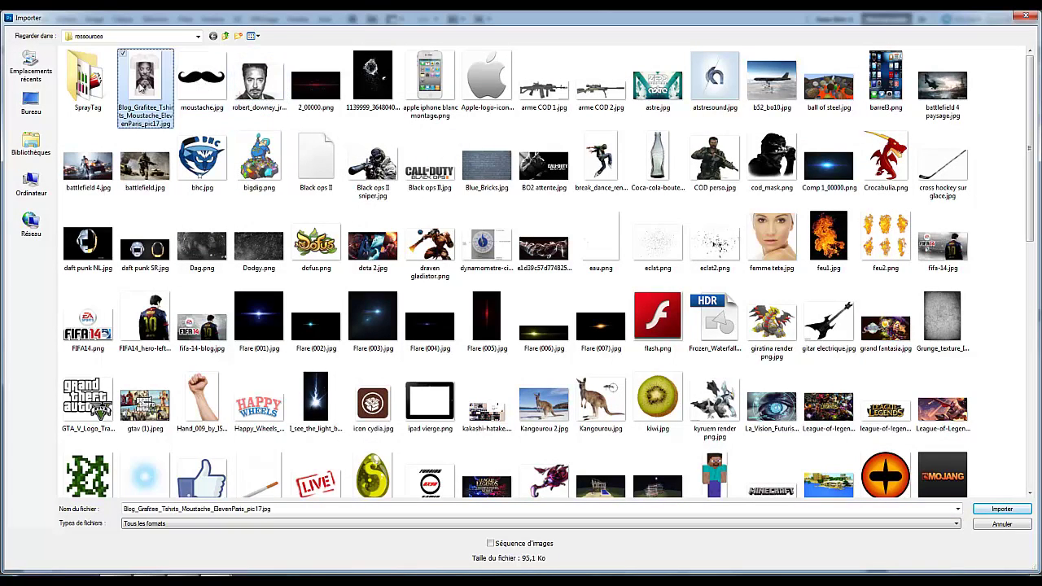
{"action": "left_click", "coordinate": [251, 94]}
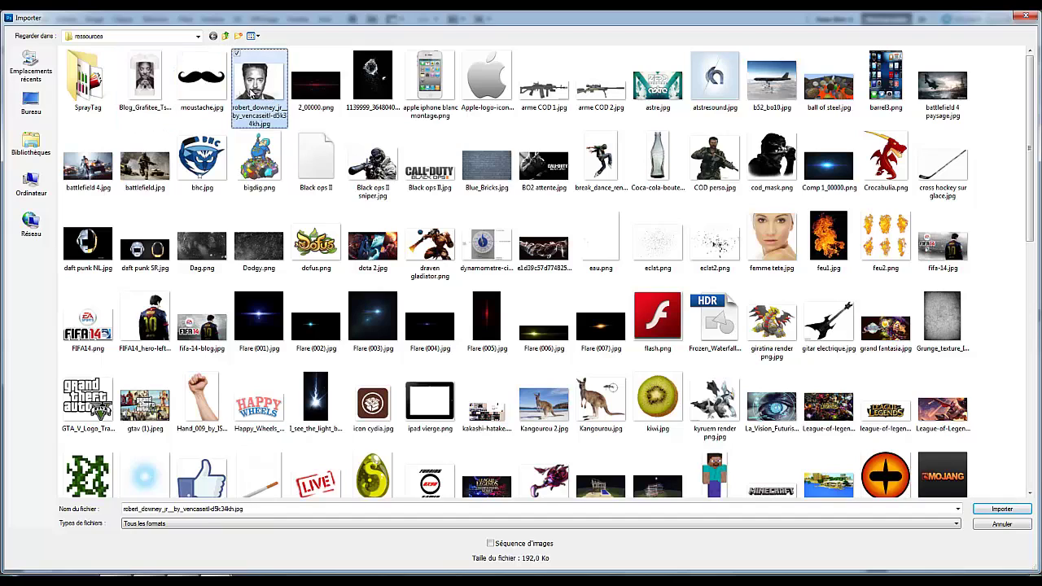
{"action": "left_click", "coordinate": [144, 79]}
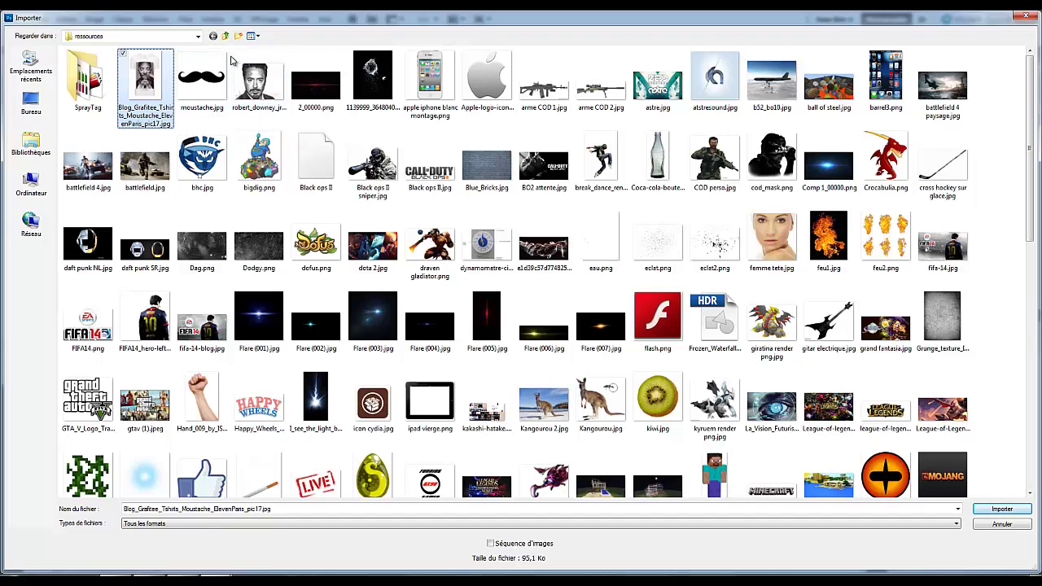
{"action": "left_click", "coordinate": [244, 86]}
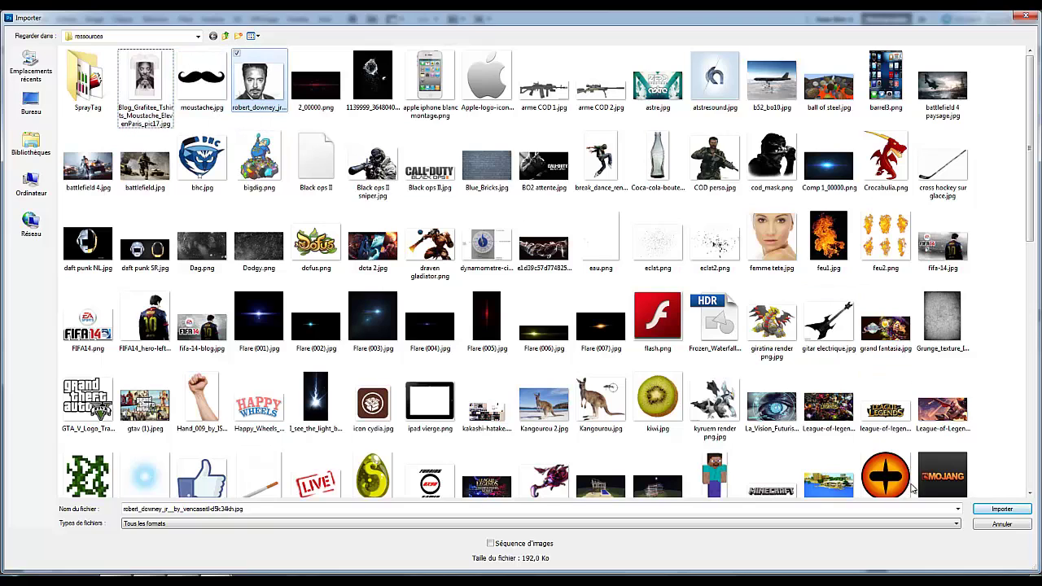
{"action": "left_click", "coordinate": [998, 511]}
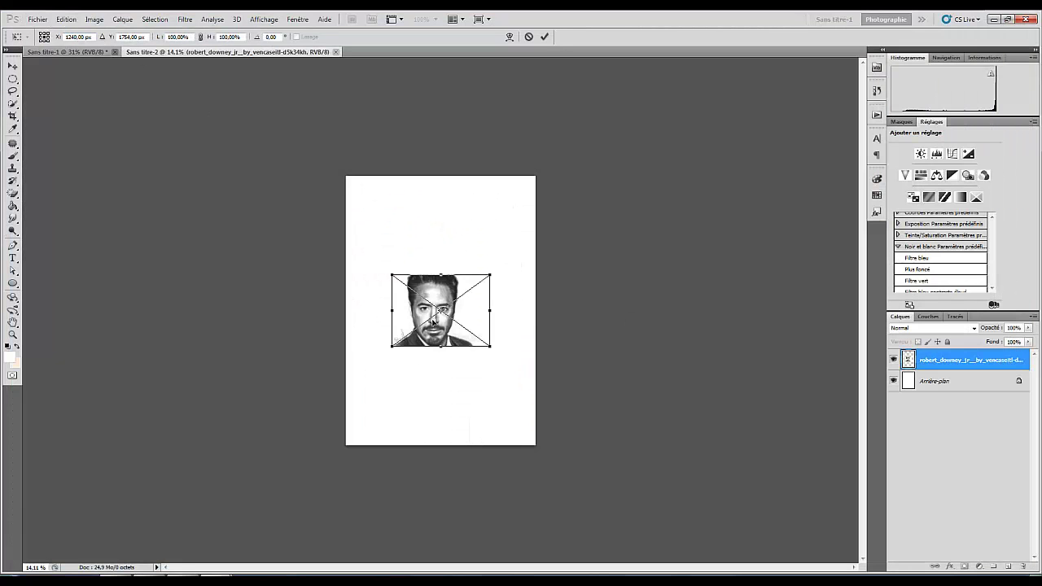
Enlarge the placed portrait proportionally to about 376% so it fills the page height, and centre the face on the page
{"action": "left_click_drag", "start_coordinate": [435, 321], "coordinate": [389, 421]}
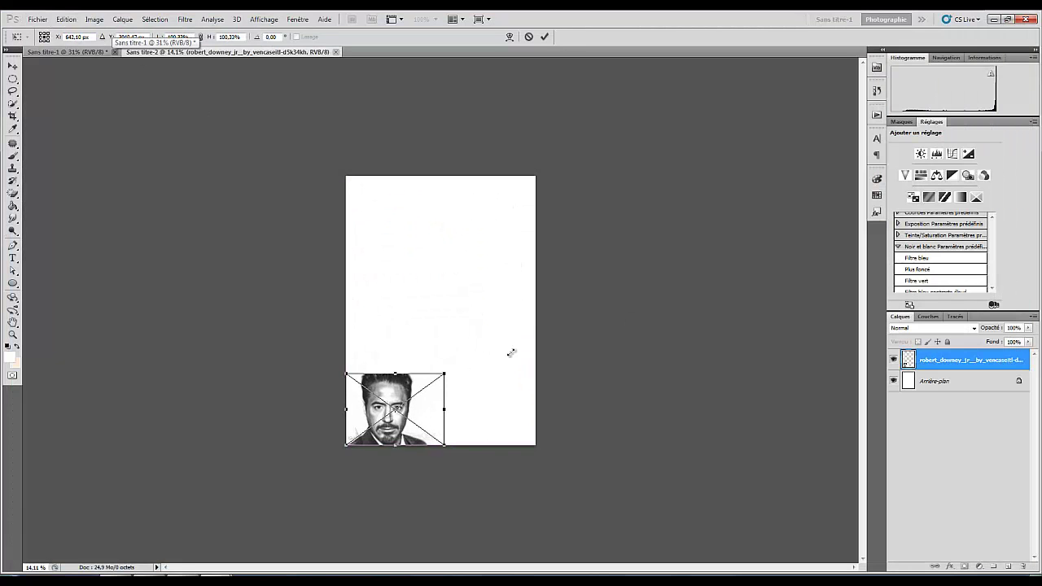
{"action": "left_click_drag", "start_coordinate": [511, 353], "coordinate": [803, 298]}
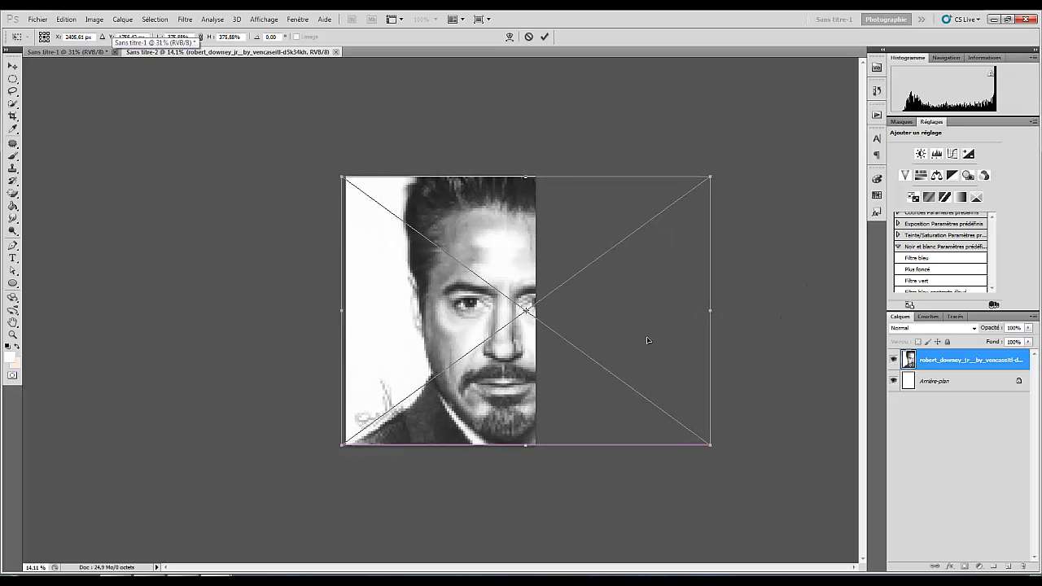
{"action": "left_click_drag", "start_coordinate": [647, 340], "coordinate": [600, 343]}
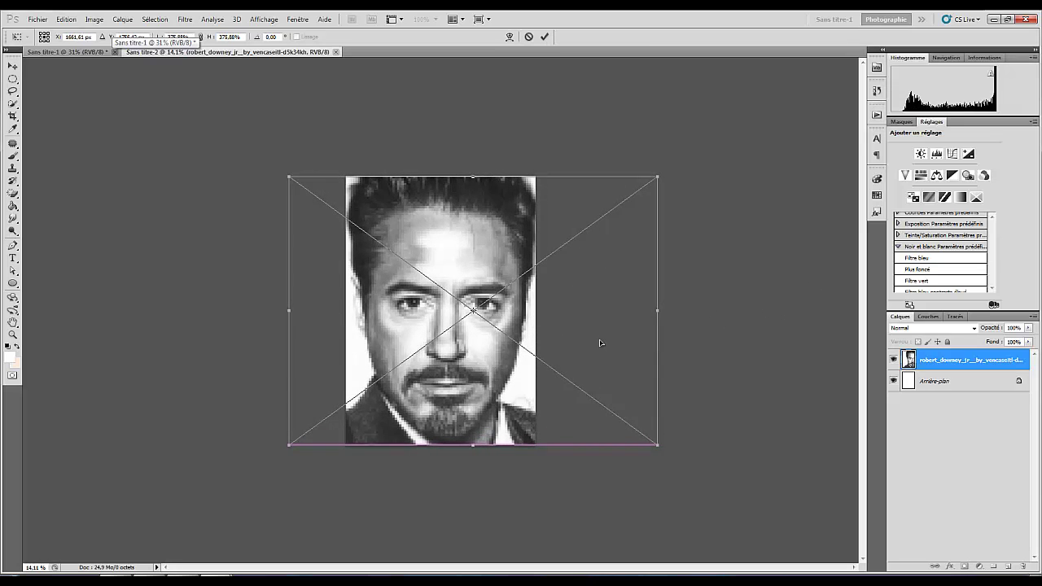
{"action": "key", "text": "Return"}
{"action": "key", "text": "o"}
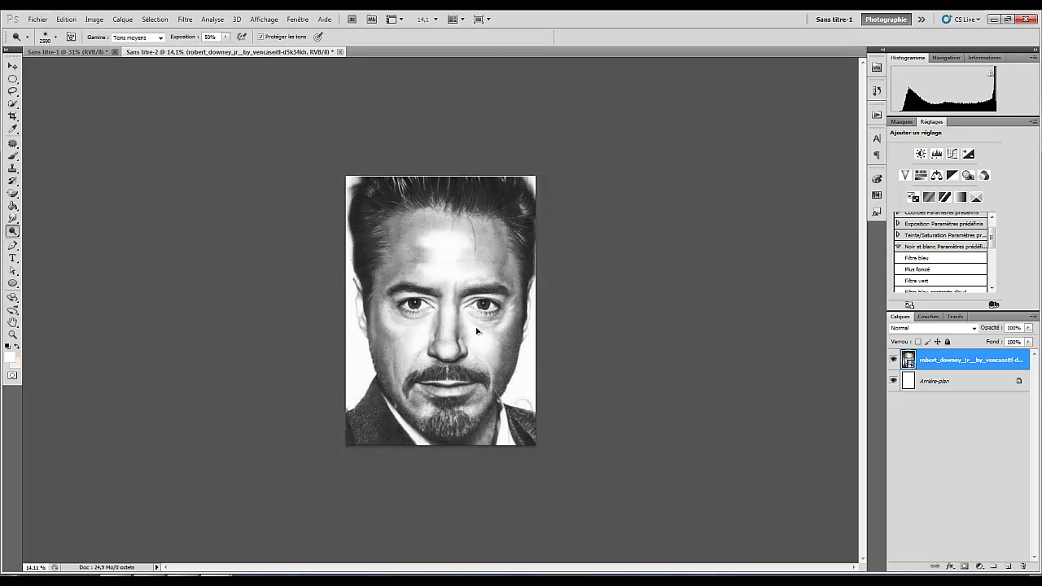
Free-transform the portrait to about 380% and reposition it to cover the white strip along the page's lower edge
{"action": "key", "text": "ctrl+t"}
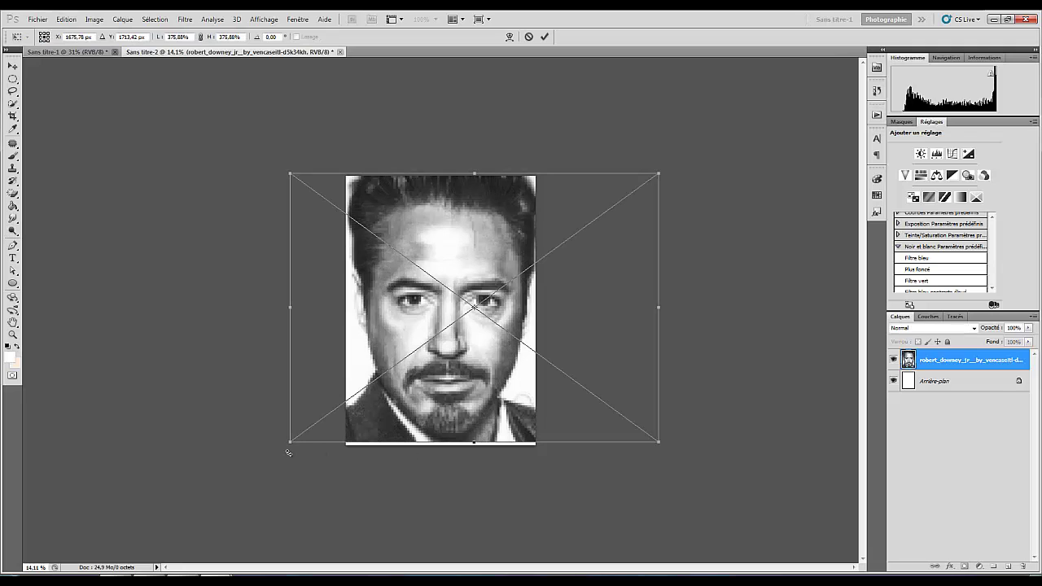
{"action": "left_click_drag", "start_coordinate": [286, 445], "coordinate": [286, 449]}
{"action": "left_click_drag", "start_coordinate": [448, 397], "coordinate": [450, 399]}
{"action": "key", "text": "Return"}
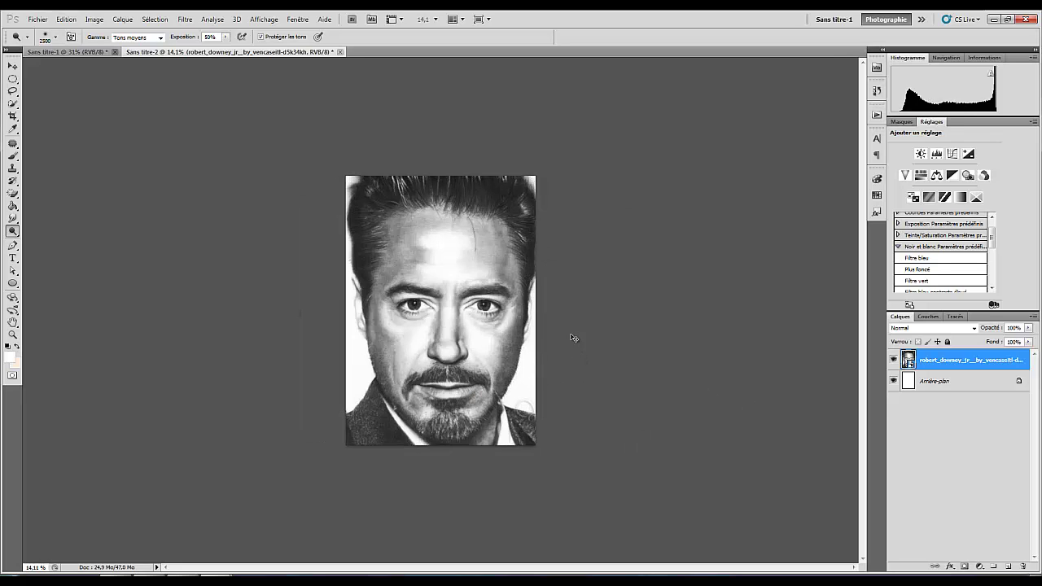
Narrow the portrait horizontally to about 362% width without changing its height
{"action": "key", "text": "ctrl+t"}
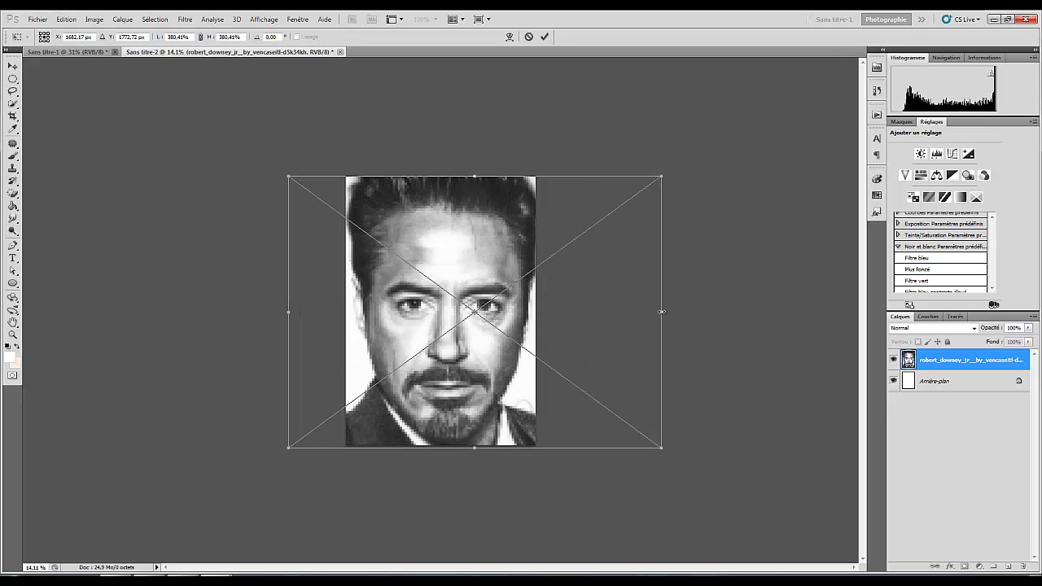
{"action": "left_click_drag", "start_coordinate": [661, 311], "coordinate": [627, 322]}
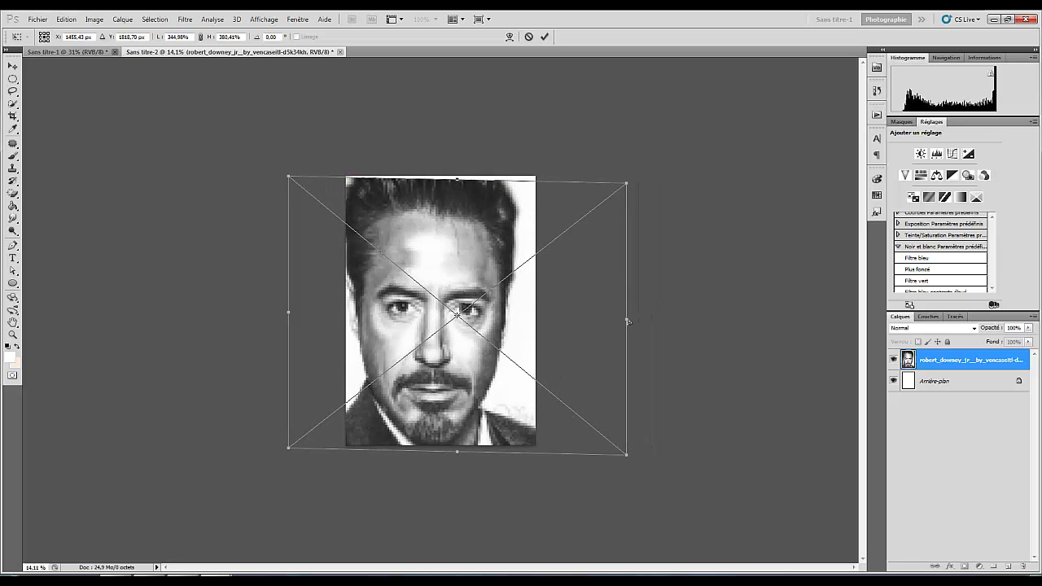
{"action": "key", "text": "ctrl+z"}
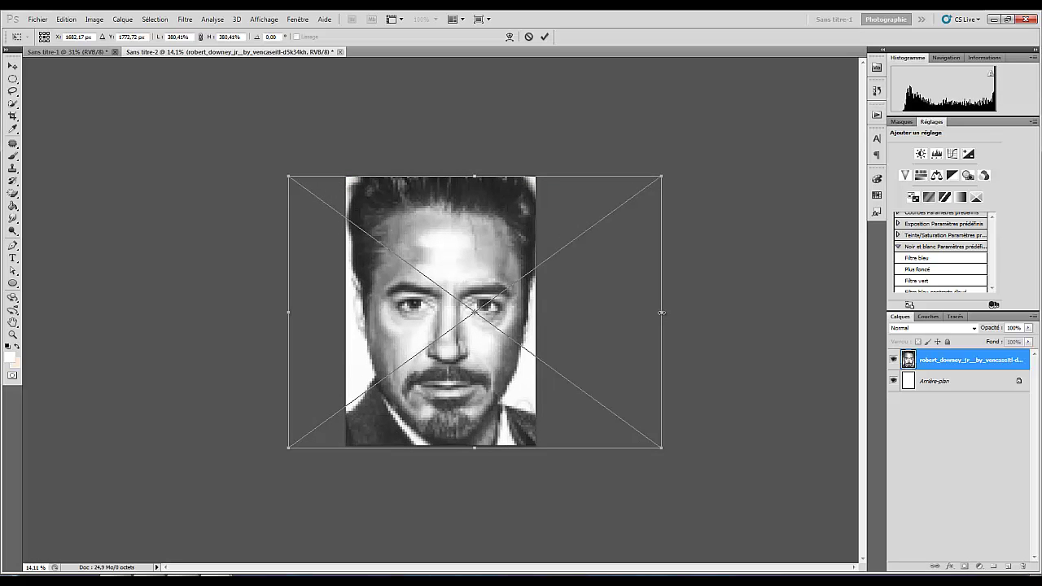
{"action": "left_click_drag", "start_coordinate": [662, 312], "coordinate": [643, 314]}
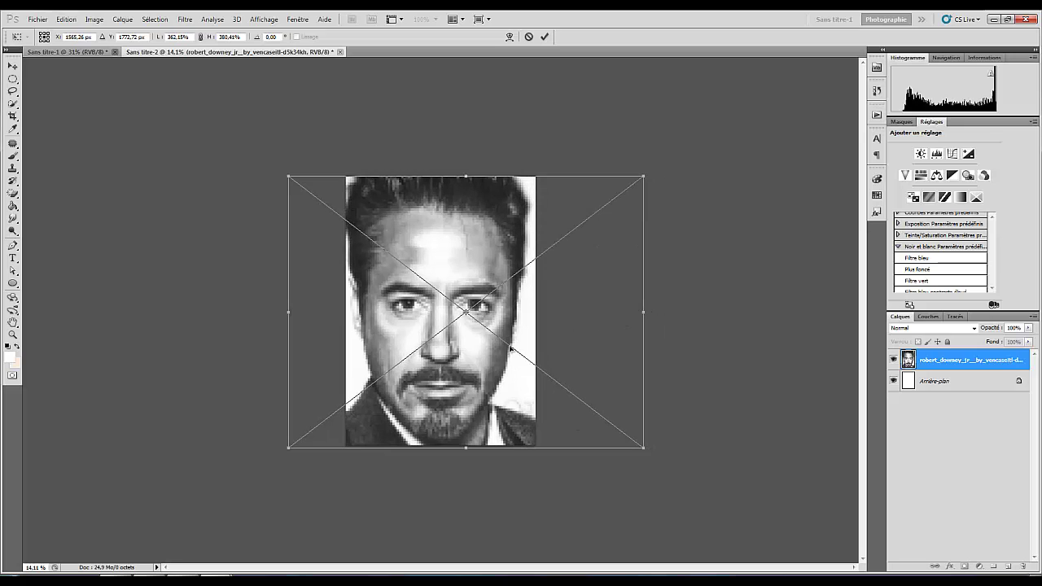
Scale the portrait proportionally to about 357% width and 375% height, and shift it slightly to centre the face on the page
{"action": "left_click_drag", "start_coordinate": [296, 185], "coordinate": [315, 202]}
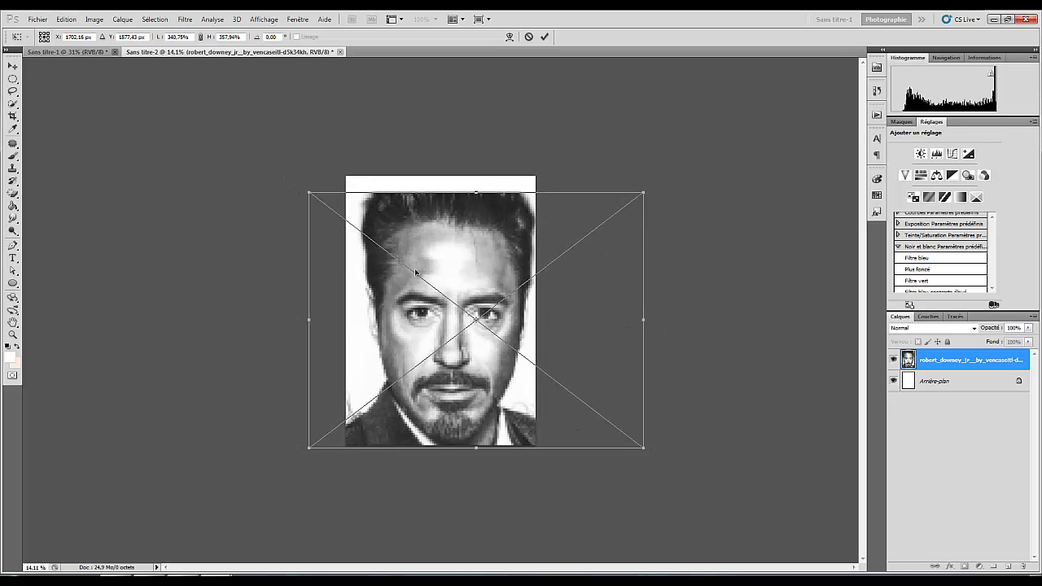
{"action": "mouse_move", "coordinate": [475, 191]}
{"action": "left_mouse_down"}
{"action": "mouse_move", "coordinate": [474, 175]}
{"action": "mouse_move", "coordinate": [473, 193]}
{"action": "left_mouse_up"}
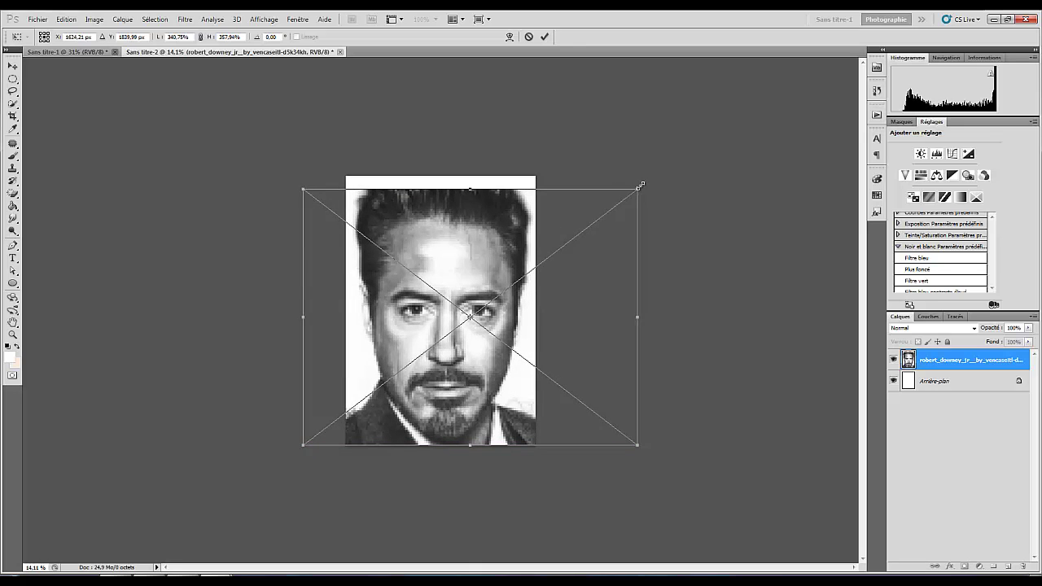
{"action": "left_click_drag", "start_coordinate": [643, 190], "coordinate": [655, 174]}
{"action": "left_click_drag", "start_coordinate": [624, 207], "coordinate": [621, 207]}
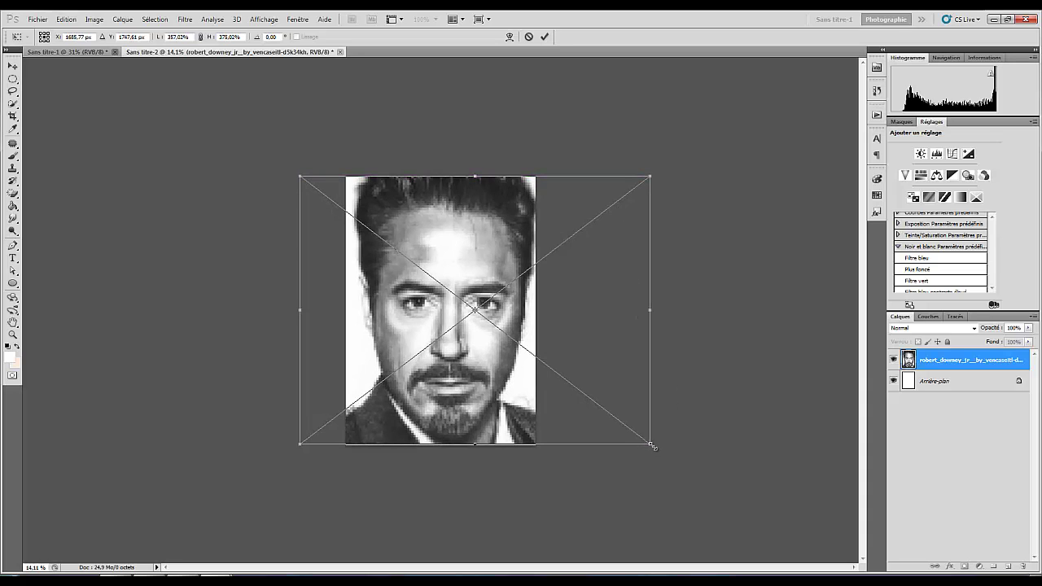
{"action": "key", "text": "Return"}
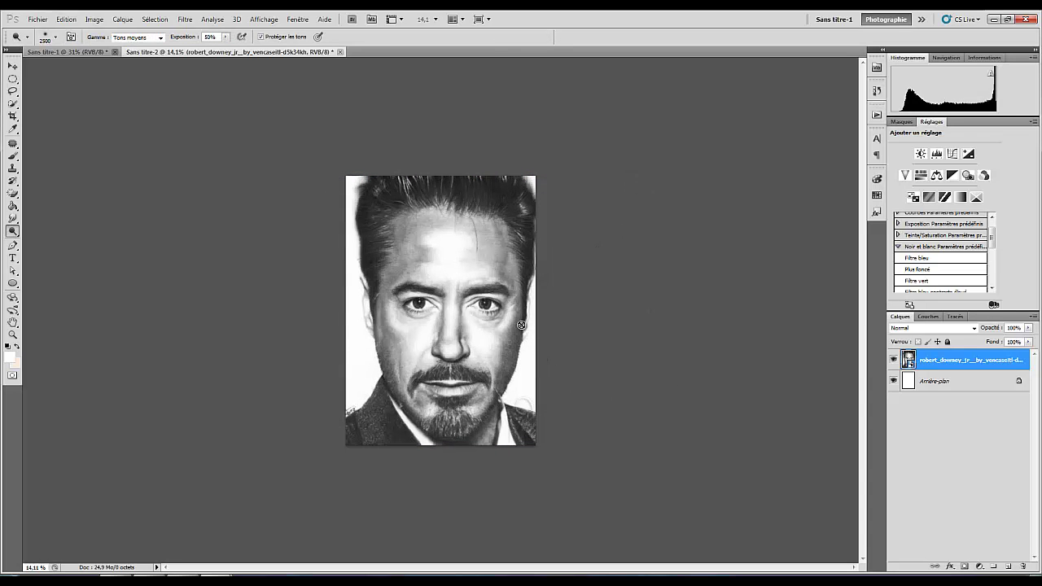
{"action": "left_click_drag", "start_coordinate": [464, 343], "coordinate": [456, 339], "text": "ctrl"}
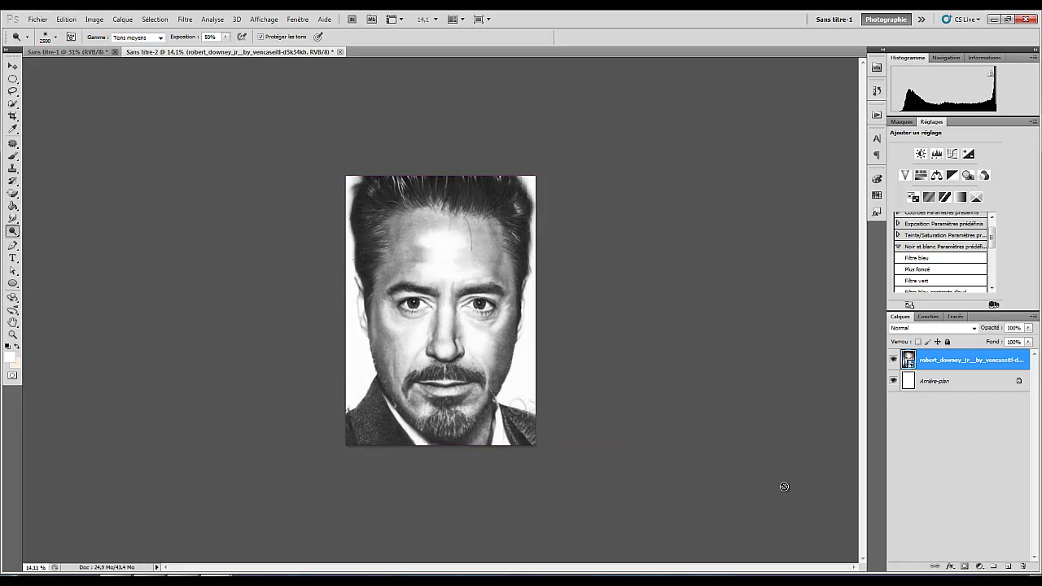
{"action": "scroll", "coordinate": [588, 298], "scroll_direction": "down", "scroll_amount": 4}
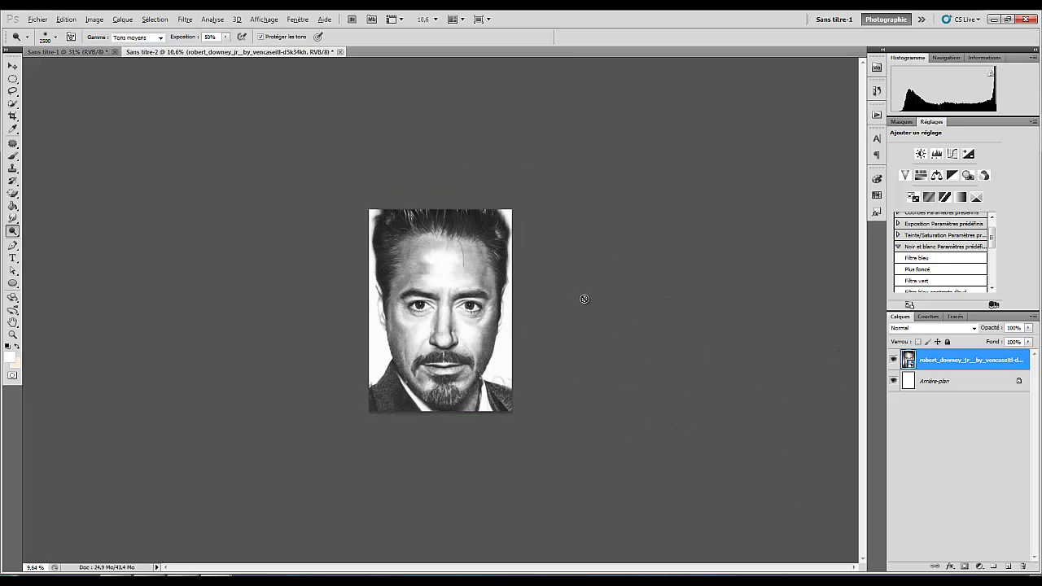
{"action": "scroll", "coordinate": [588, 298], "scroll_direction": "up", "scroll_amount": 3}
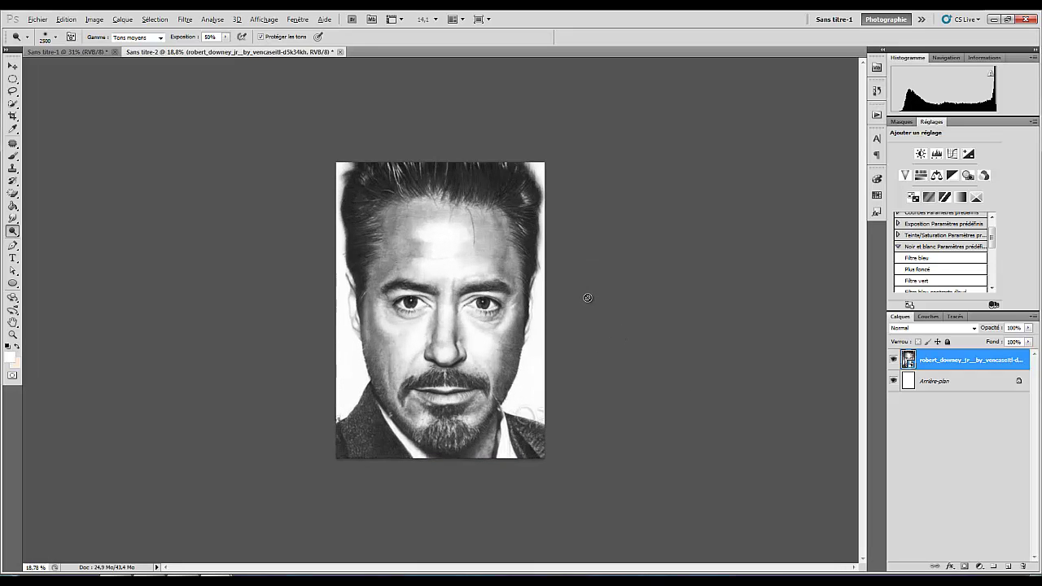
{"action": "scroll", "coordinate": [623, 303], "scroll_direction": "down", "scroll_amount": 1}
{"action": "left_click", "coordinate": [992, 477]}
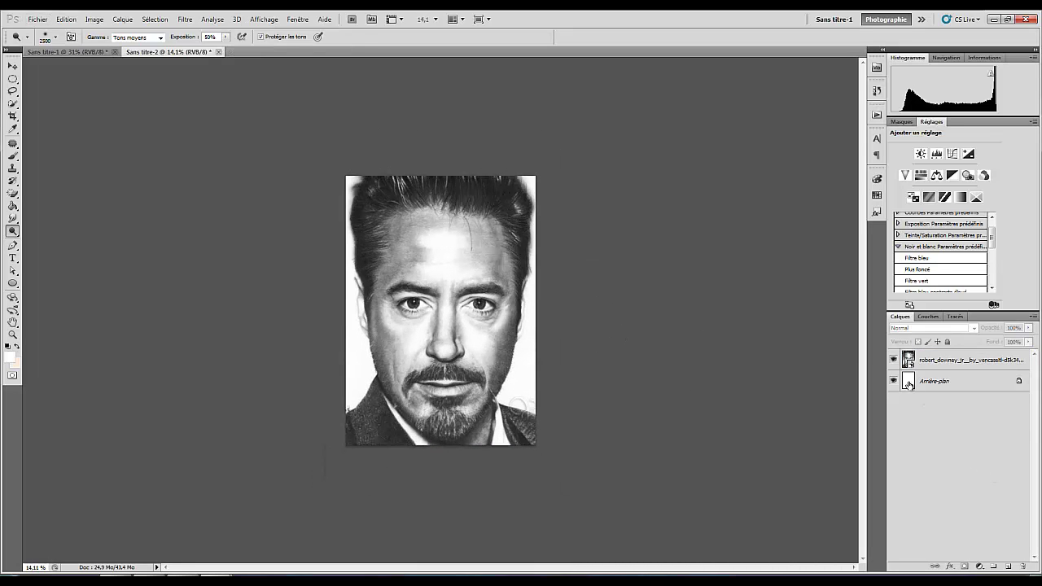
Place Blog_Grafitee_Tshirts_Moustache_ElevenParis_pic17.jpg and enlarge it so the T-shirt's printed photo covers the page
{"action": "left_click", "coordinate": [39, 20]}
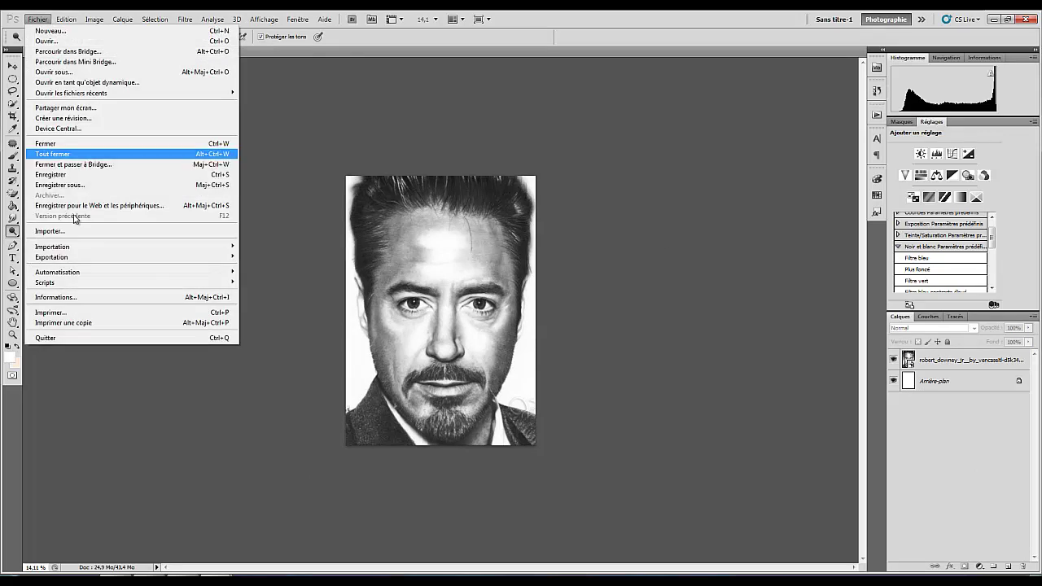
{"action": "left_click", "coordinate": [73, 232]}
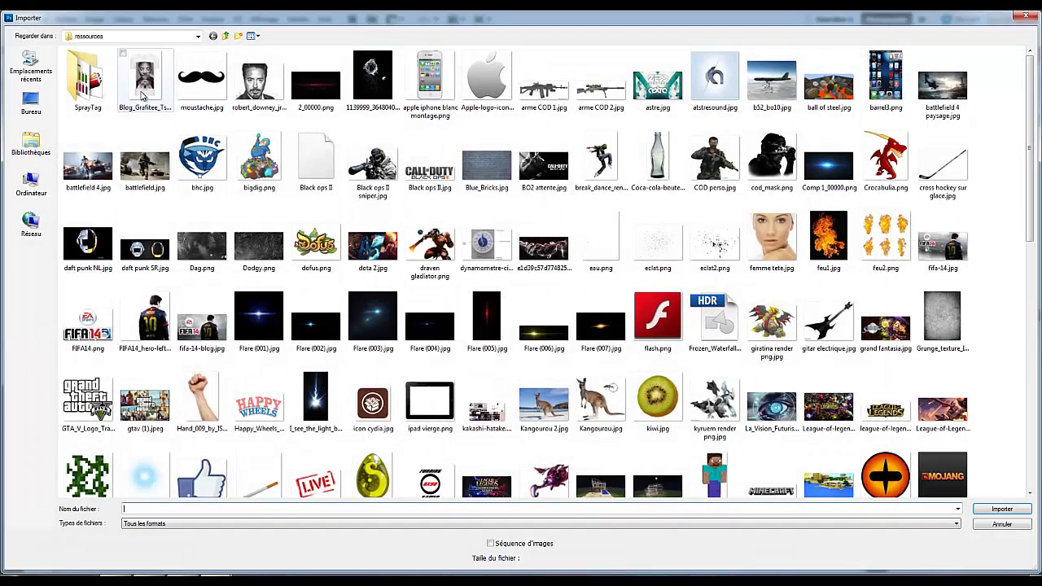
{"action": "double_click", "coordinate": [145, 82]}
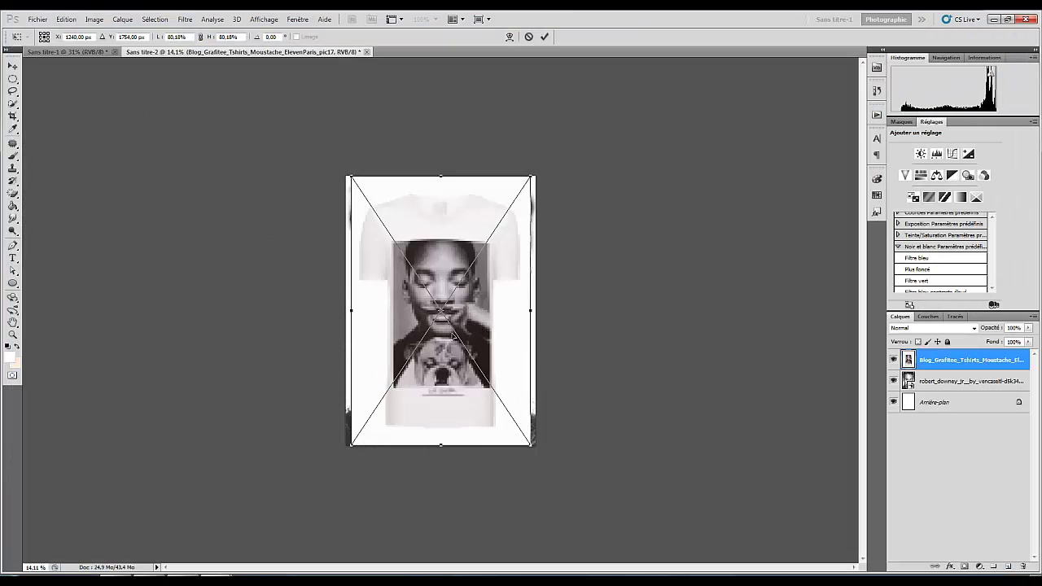
{"action": "left_click_drag", "start_coordinate": [530, 174], "coordinate": [600, 50]}
{"action": "left_click_drag", "start_coordinate": [462, 299], "coordinate": [461, 310]}
{"action": "key", "text": "o"}
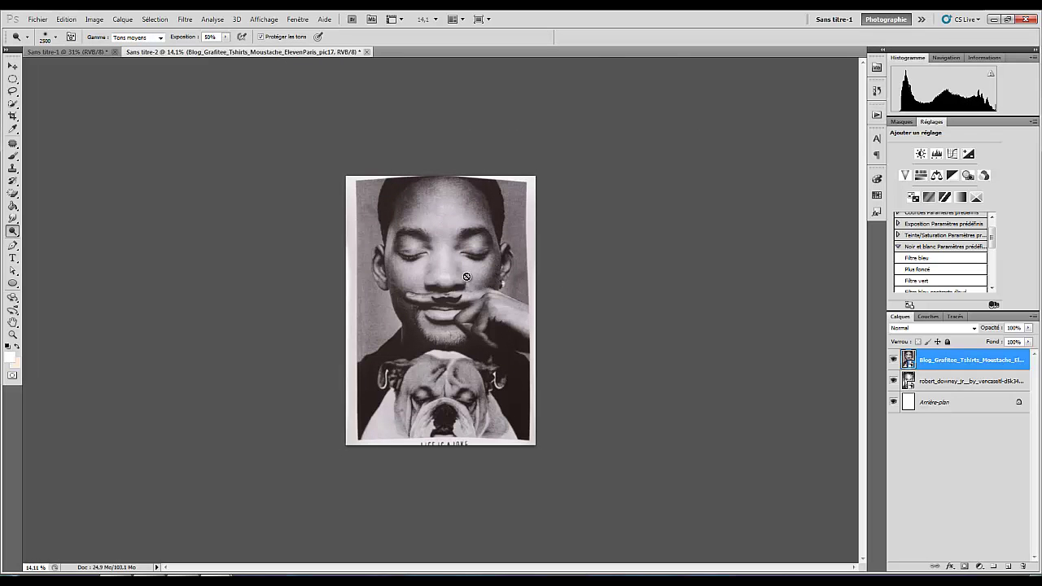
Delete the placed T-shirt image layer from the composition
{"action": "key", "text": "super"}
{"action": "key", "text": "super"}
{"action": "left_click", "coordinate": [966, 436]}
{"action": "left_click", "coordinate": [456, 305]}
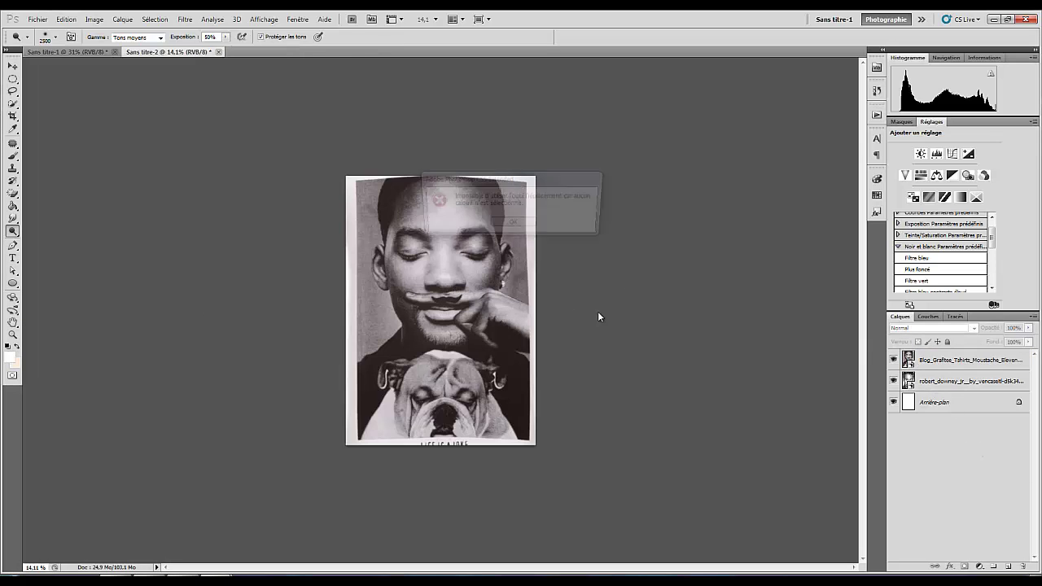
{"action": "key", "text": "Return"}
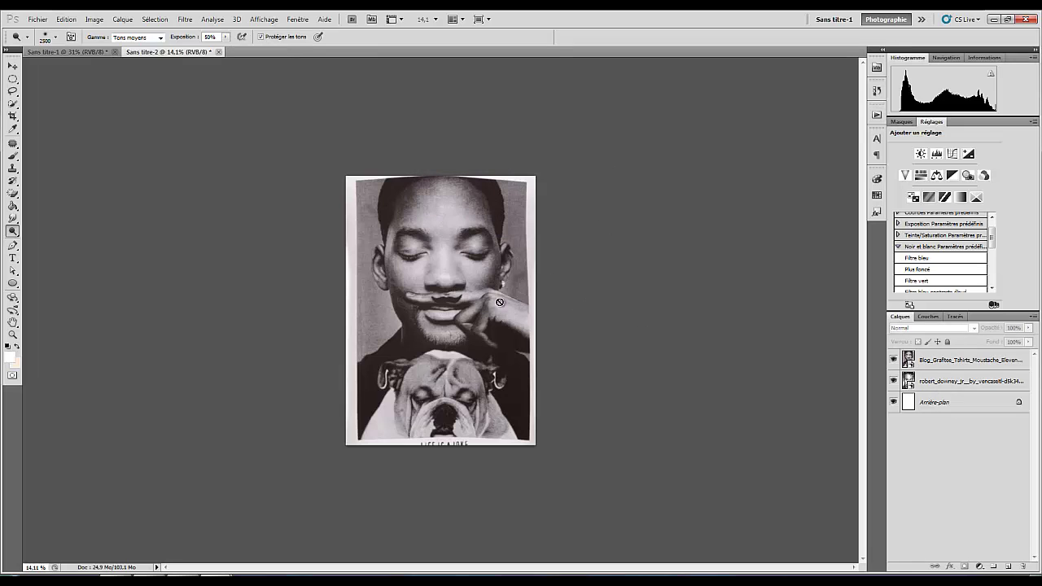
{"action": "left_click", "coordinate": [945, 365]}
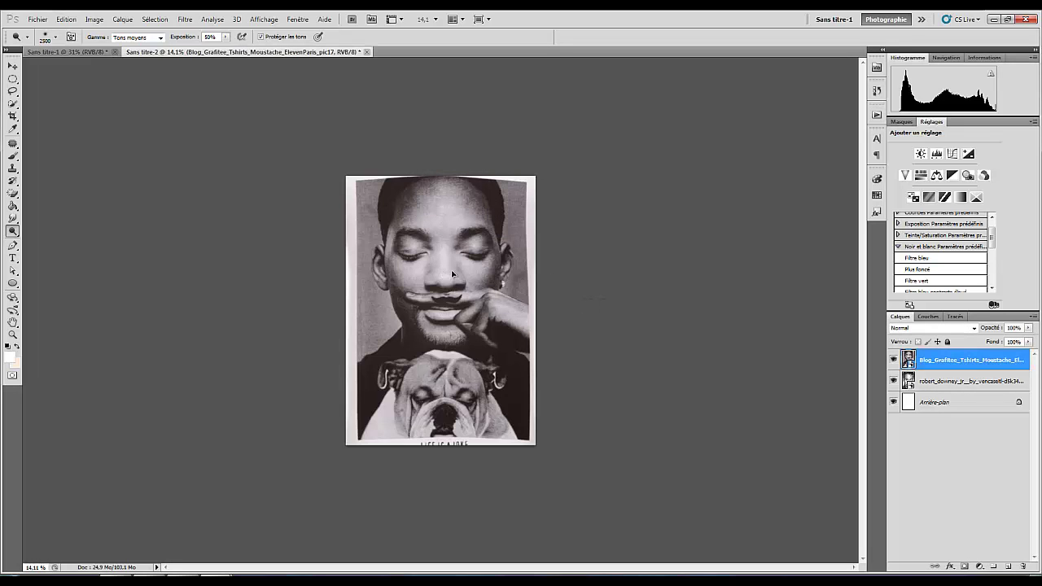
{"action": "mouse_move", "coordinate": [453, 273]}
{"action": "left_mouse_down"}
{"action": "mouse_move", "coordinate": [666, 286]}
{"action": "mouse_move", "coordinate": [513, 272]}
{"action": "mouse_move", "coordinate": [471, 393]}
{"action": "mouse_move", "coordinate": [456, 290]}
{"action": "mouse_move", "coordinate": [438, 279]}
{"action": "left_mouse_up"}
{"action": "key", "text": "Delete"}
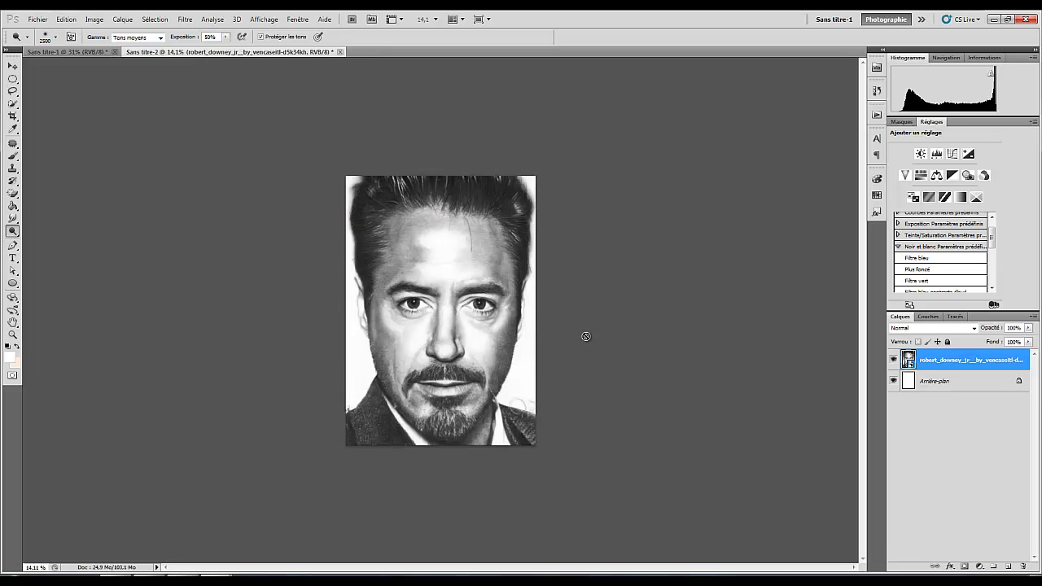
Open the T-shirt image as its own document and dock its window as a tab beside the composition
{"action": "key", "text": "ctrl+e"}
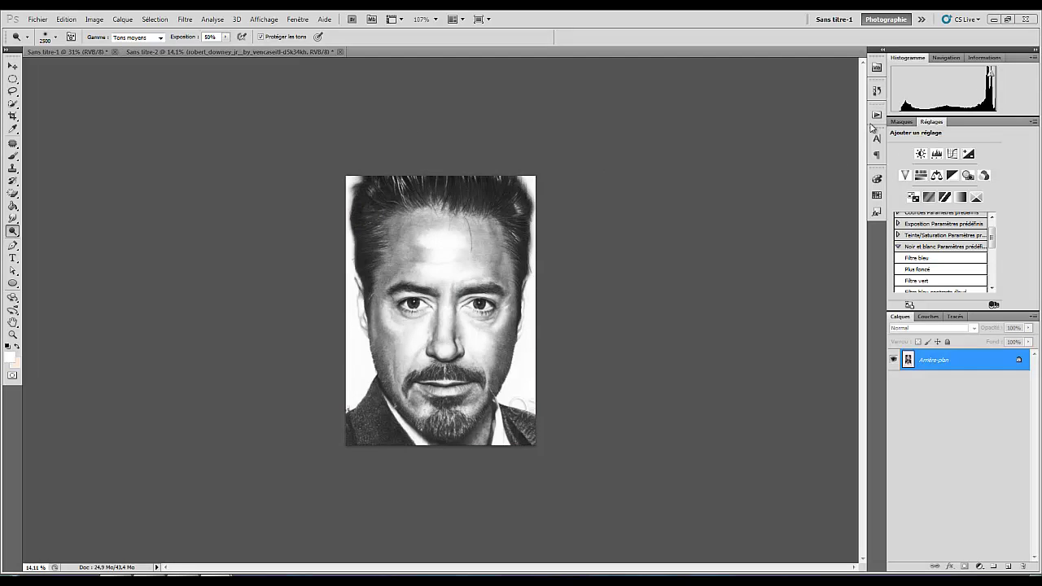
{"action": "left_click_drag", "start_coordinate": [1034, 114], "coordinate": [654, 125]}
{"action": "left_click", "coordinate": [653, 124]}
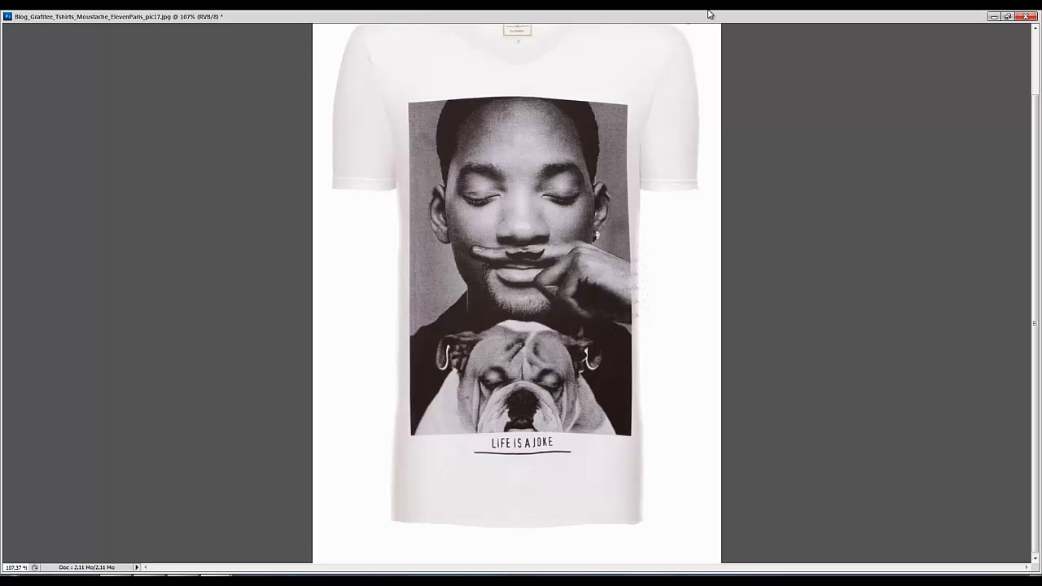
{"action": "left_click", "coordinate": [1007, 16]}
{"action": "left_click_drag", "start_coordinate": [500, 129], "coordinate": [246, 50]}
{"action": "left_click", "coordinate": [244, 51]}
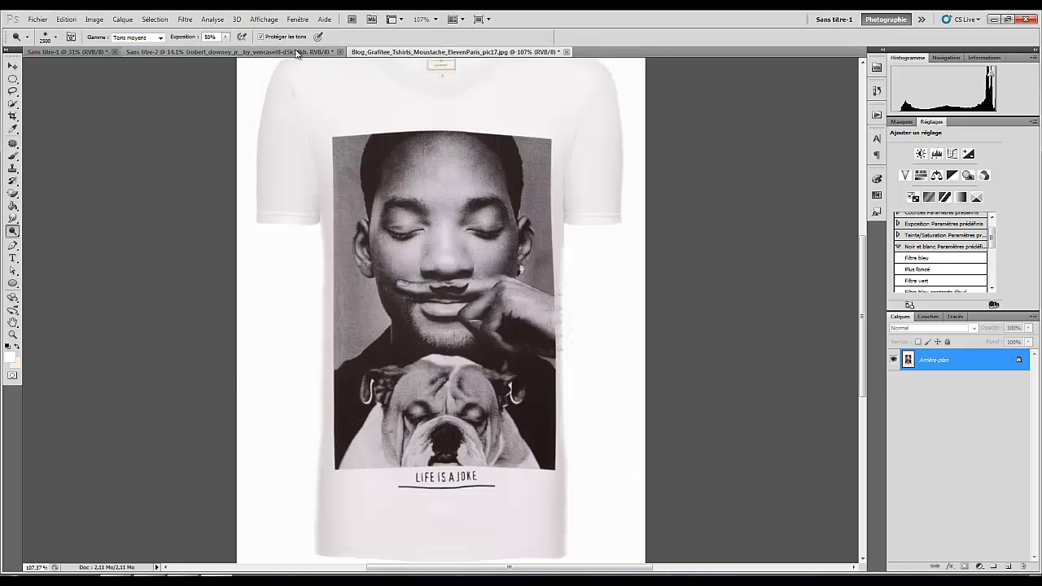
{"action": "left_click", "coordinate": [399, 53]}
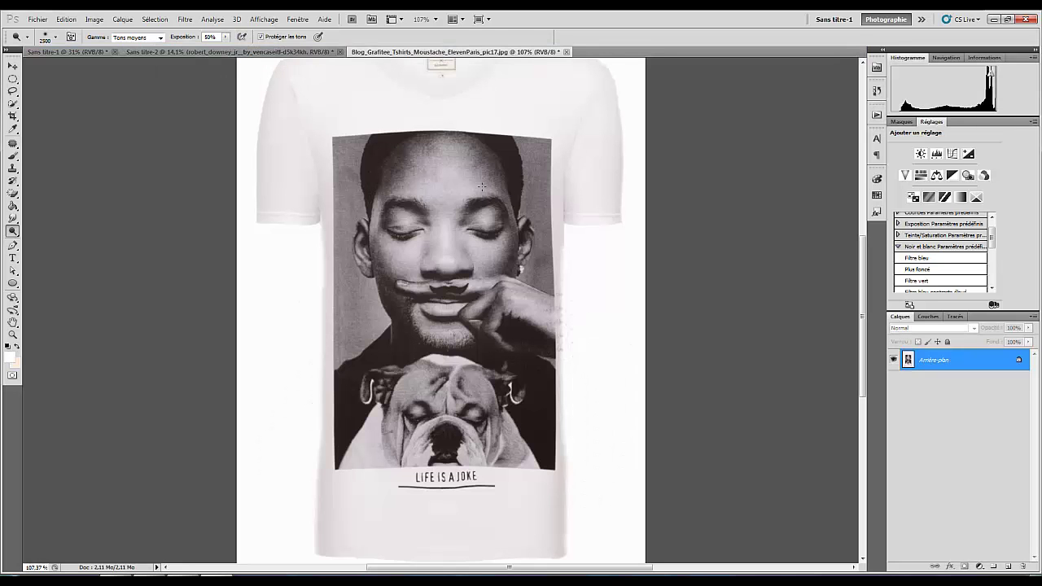
Start a Pen path at the wrist on the print's edge and trace the hand's upper outline and around the fingertip
{"action": "left_click_drag", "start_coordinate": [447, 300], "coordinate": [529, 259]}
{"action": "scroll", "coordinate": [423, 270], "scroll_direction": "down", "scroll_amount": 1}
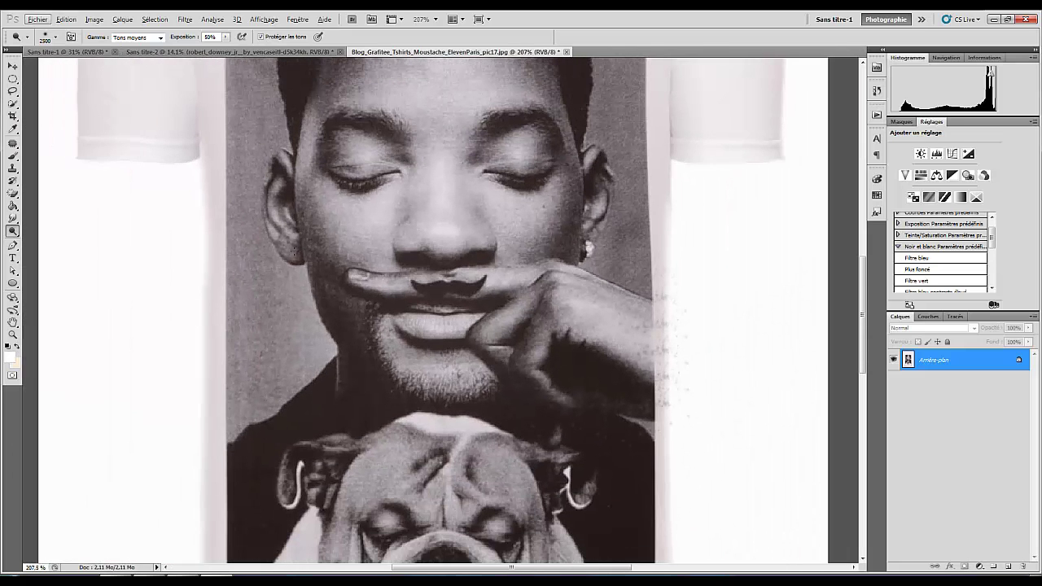
{"action": "left_click", "coordinate": [12, 245]}
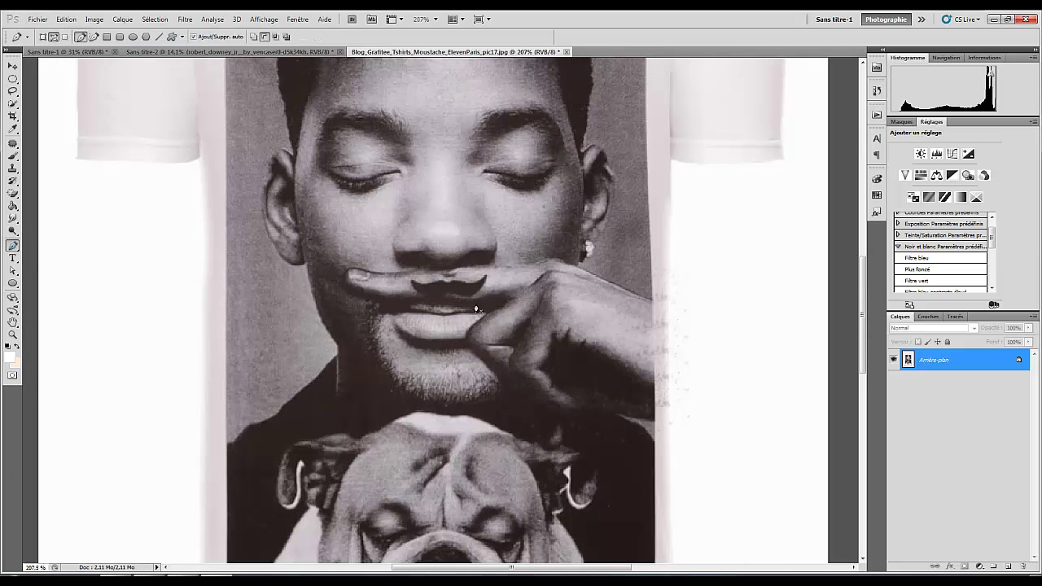
{"action": "left_click", "coordinate": [652, 300]}
{"action": "left_click", "coordinate": [348, 270]}
{"action": "left_click_drag", "start_coordinate": [407, 269], "coordinate": [461, 266]}
{"action": "left_click_drag", "start_coordinate": [393, 272], "coordinate": [380, 275]}
{"action": "left_click_drag", "start_coordinate": [340, 279], "coordinate": [348, 288]}
Continue the path along the finger's underside, the curled fingers and the lower edge of the hand back to the wrist
{"action": "left_click", "coordinate": [488, 310]}
{"action": "left_click", "coordinate": [443, 308]}
{"action": "left_click_drag", "start_coordinate": [462, 309], "coordinate": [472, 311]}
{"action": "left_click", "coordinate": [468, 335]}
{"action": "left_click", "coordinate": [506, 386]}
{"action": "left_click_drag", "start_coordinate": [488, 365], "coordinate": [485, 365]}
{"action": "left_click", "coordinate": [607, 413]}
{"action": "left_click", "coordinate": [564, 403]}
{"action": "left_click_drag", "start_coordinate": [563, 405], "coordinate": [550, 417]}
{"action": "left_click", "coordinate": [655, 422]}
{"action": "left_click", "coordinate": [633, 419]}
Convert the hand path into a new anti-aliased selection with a 1-pixel radius
{"action": "right_click", "coordinate": [569, 316]}
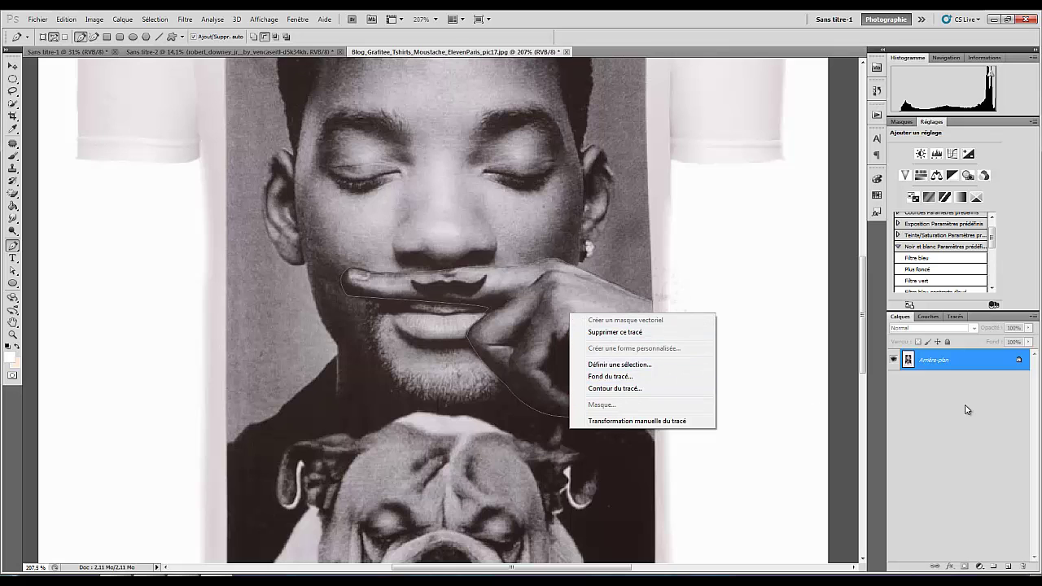
{"action": "left_click", "coordinate": [618, 365]}
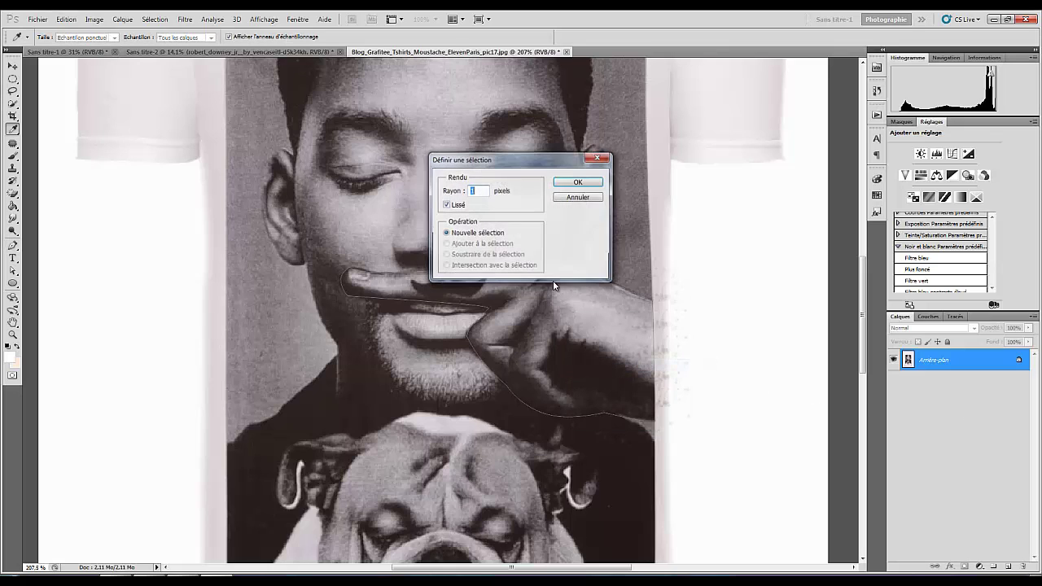
{"action": "left_click", "coordinate": [580, 184]}
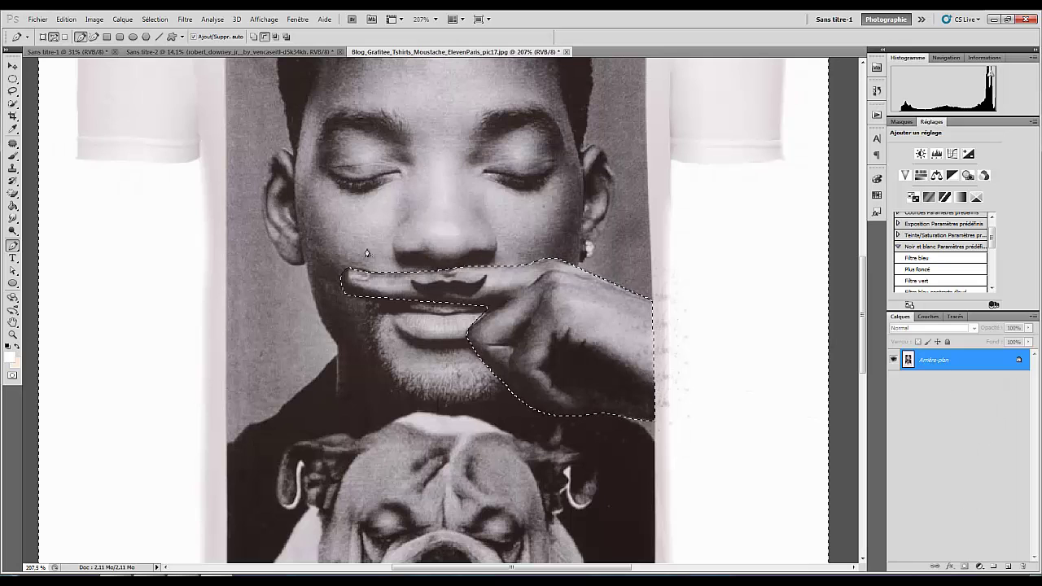
Invert the selection so that only the hand with the moustache finger is selected
{"action": "key", "text": "m"}
{"action": "right_click", "coordinate": [443, 216]}
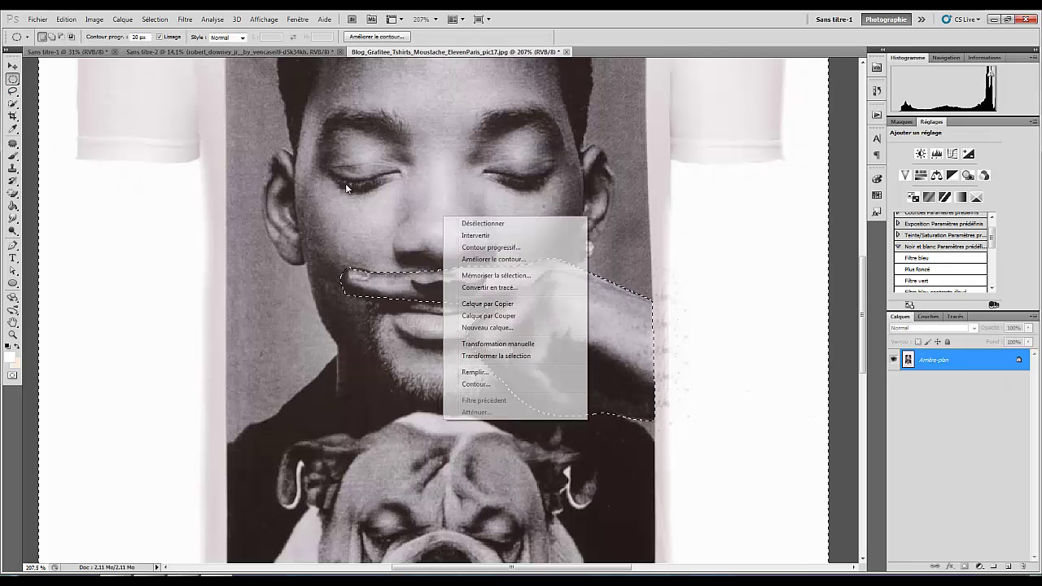
{"action": "left_click", "coordinate": [3, 81]}
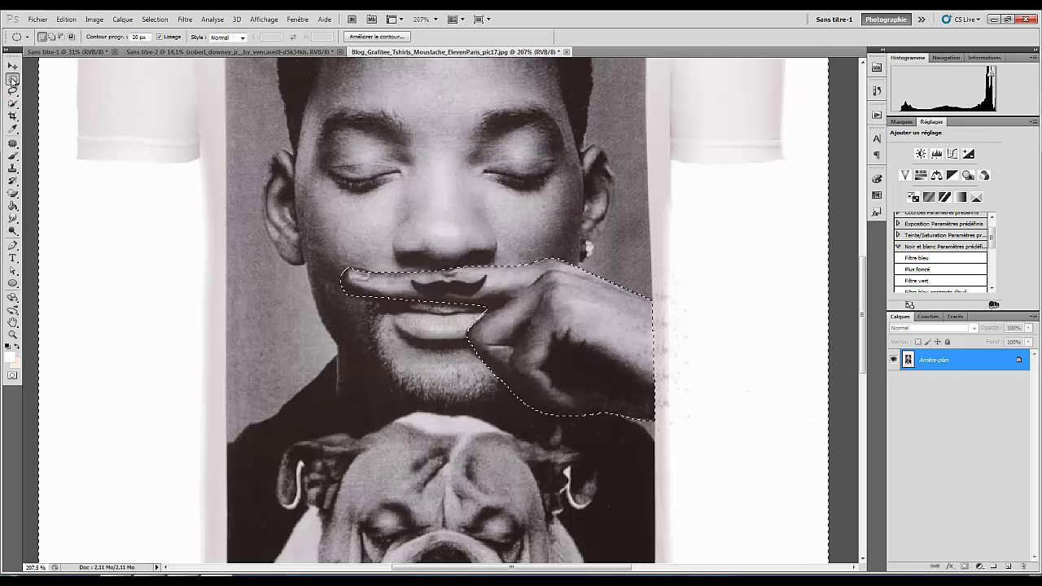
{"action": "right_click", "coordinate": [482, 252]}
{"action": "left_click", "coordinate": [511, 271]}
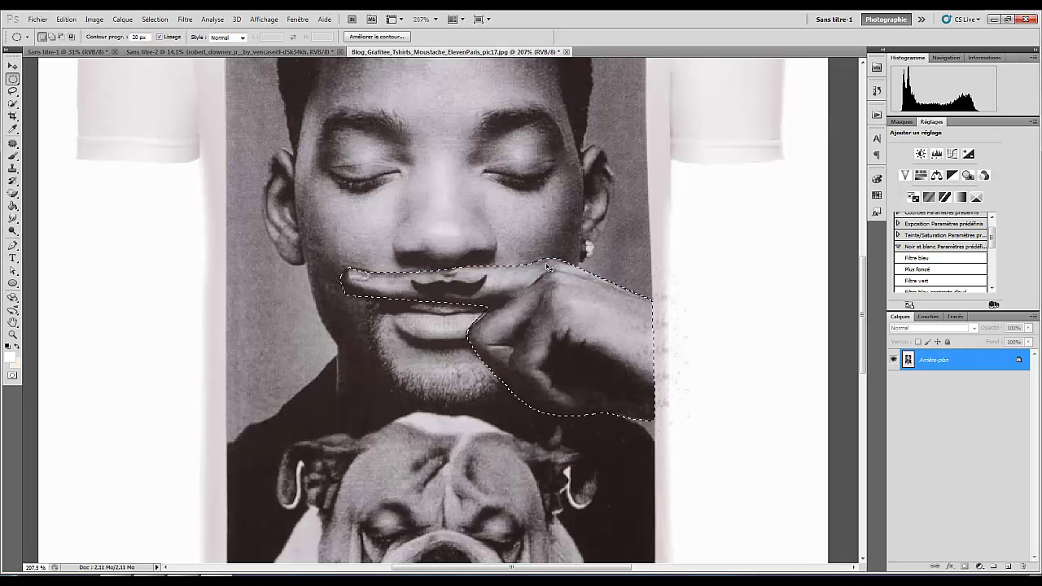
Copy the selected hand into the portrait composition and enlarge it proportionally to about 1016% over the lower face
{"action": "left_click", "coordinate": [242, 52]}
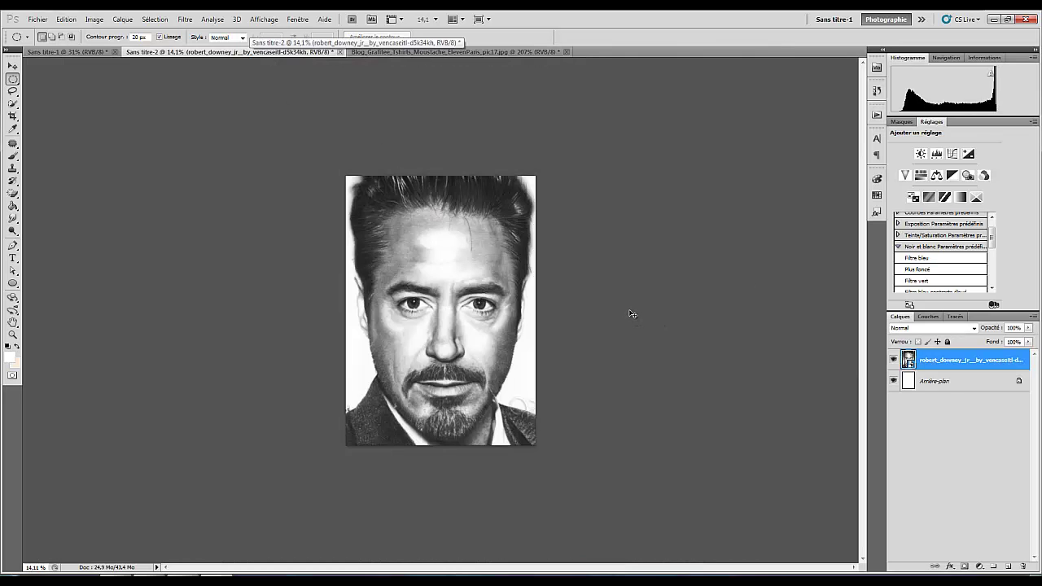
{"action": "key", "text": "ctrl+v"}
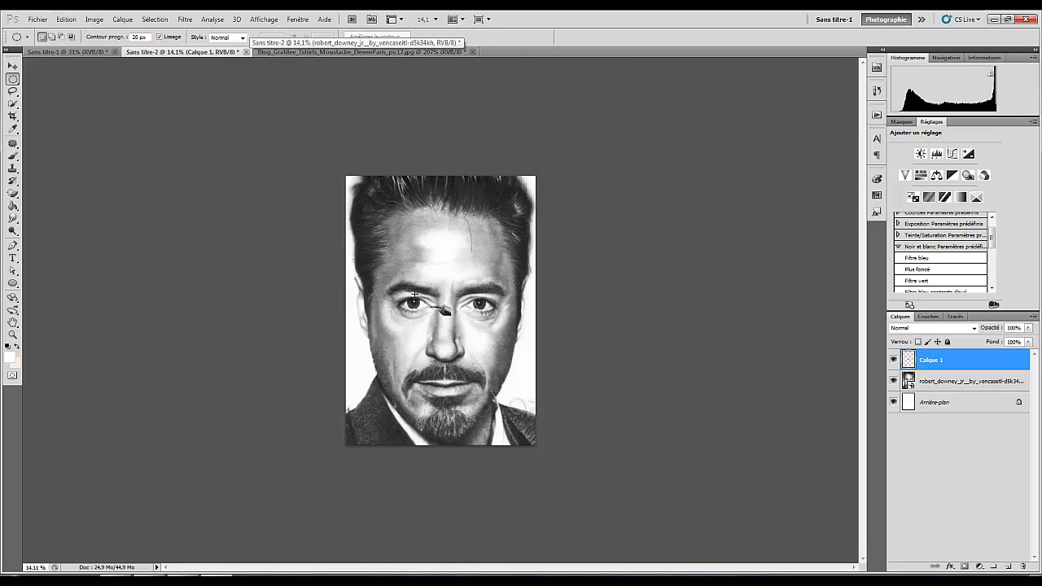
{"action": "key", "text": "ctrl+t"}
{"action": "left_click_drag", "start_coordinate": [453, 302], "coordinate": [485, 384]}
{"action": "left_click_drag", "start_coordinate": [570, 310], "coordinate": [542, 319]}
{"action": "key", "text": "Return"}
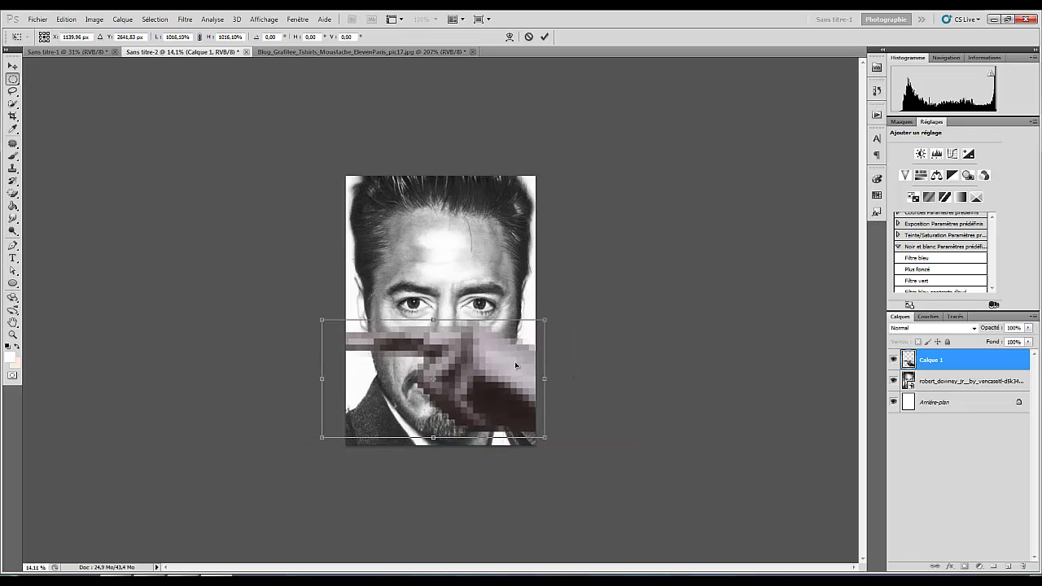
Scale the pasted hand down proportionally to about 65% and position its moustache finger between the portrait's nose and mouth
{"action": "key", "text": "m"}
{"action": "key", "text": "ctrl+t"}
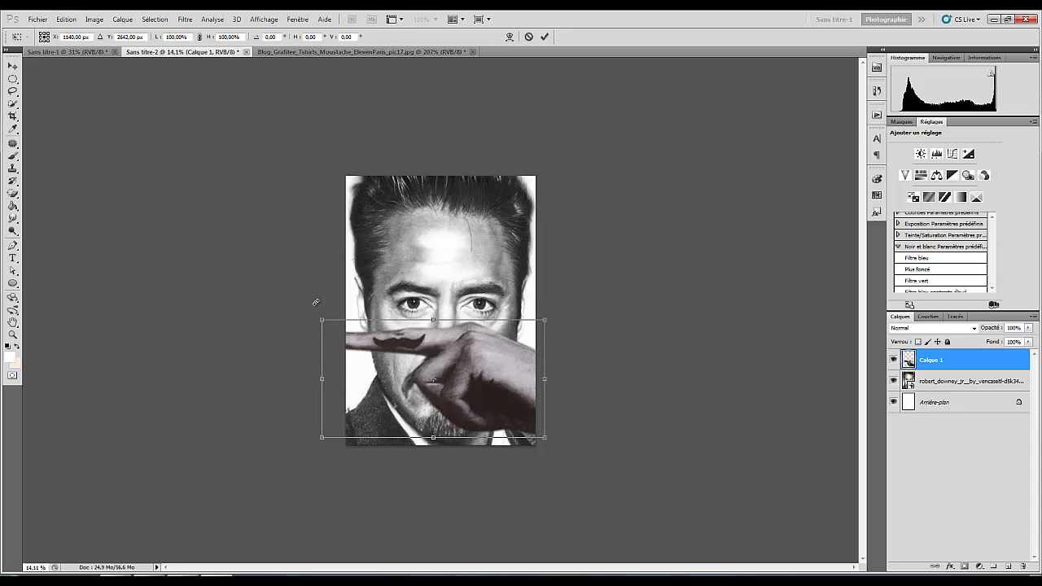
{"action": "left_click_drag", "start_coordinate": [321, 319], "coordinate": [399, 360]}
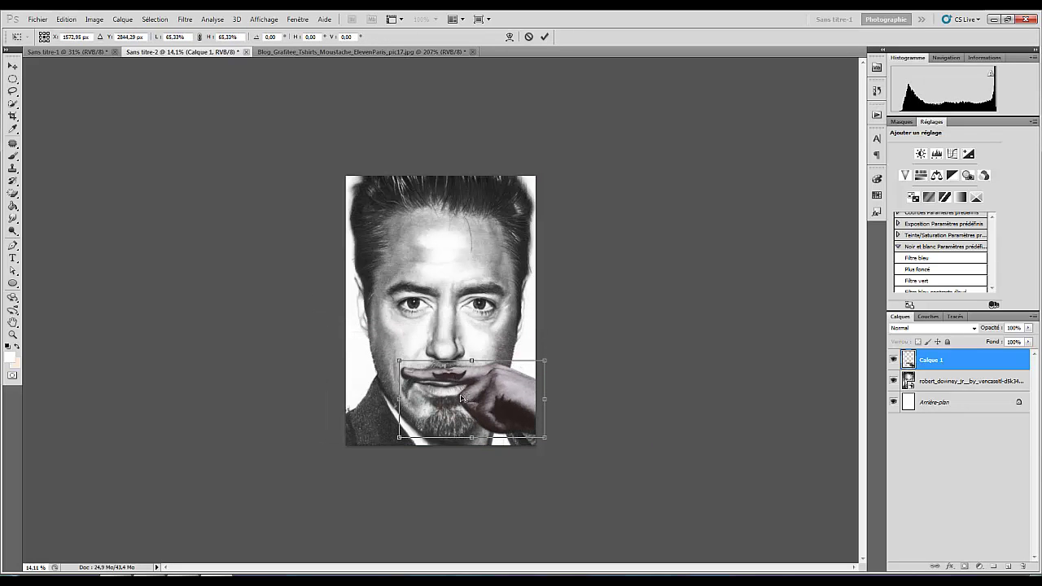
{"action": "left_click_drag", "start_coordinate": [461, 386], "coordinate": [491, 397]}
{"action": "key", "text": "Return"}
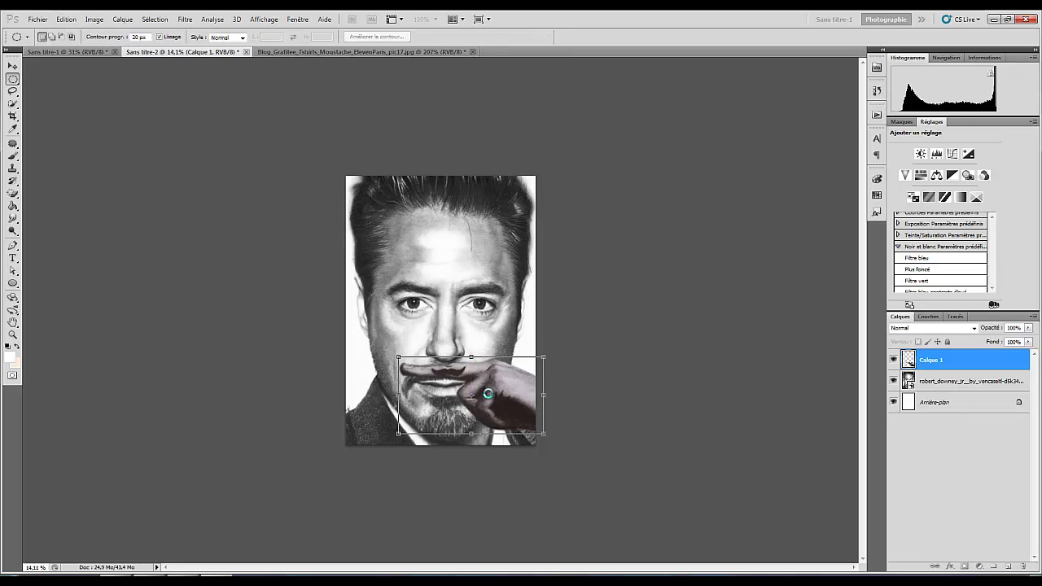
{"action": "left_click", "coordinate": [302, 52]}
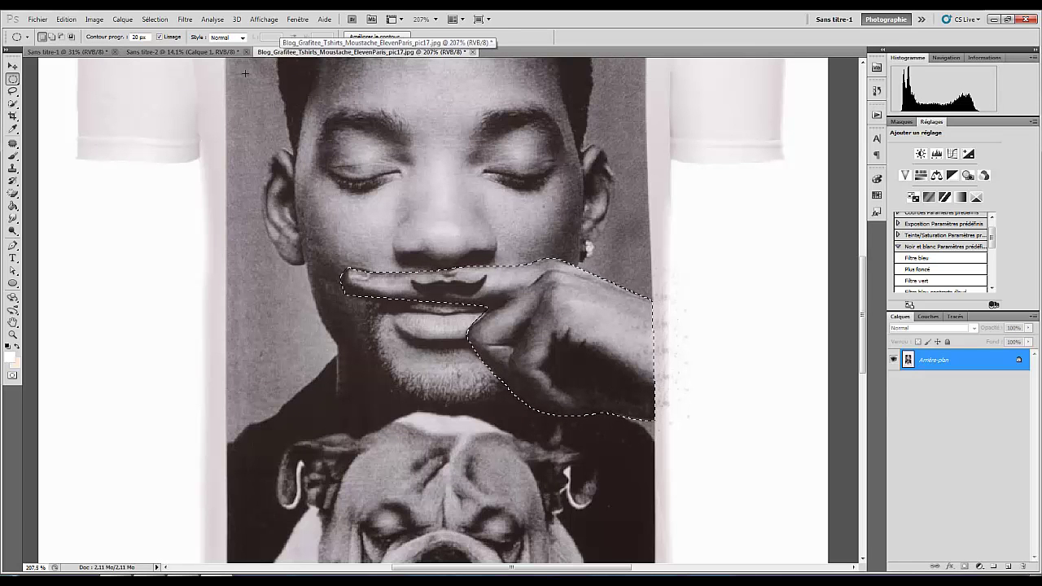
{"action": "left_click", "coordinate": [181, 51]}
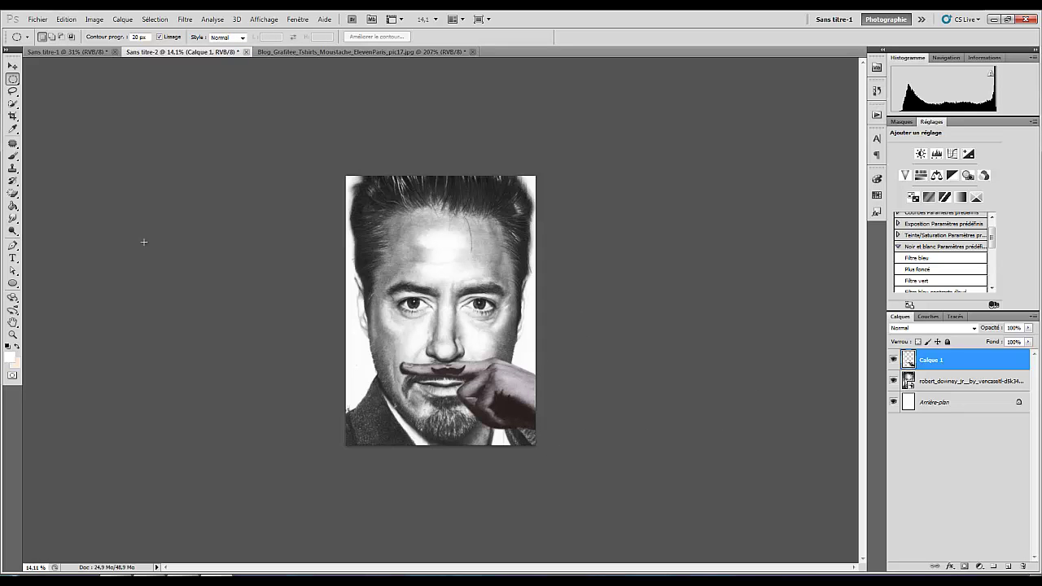
{"action": "left_click", "coordinate": [74, 49]}
{"action": "left_click", "coordinate": [192, 53]}
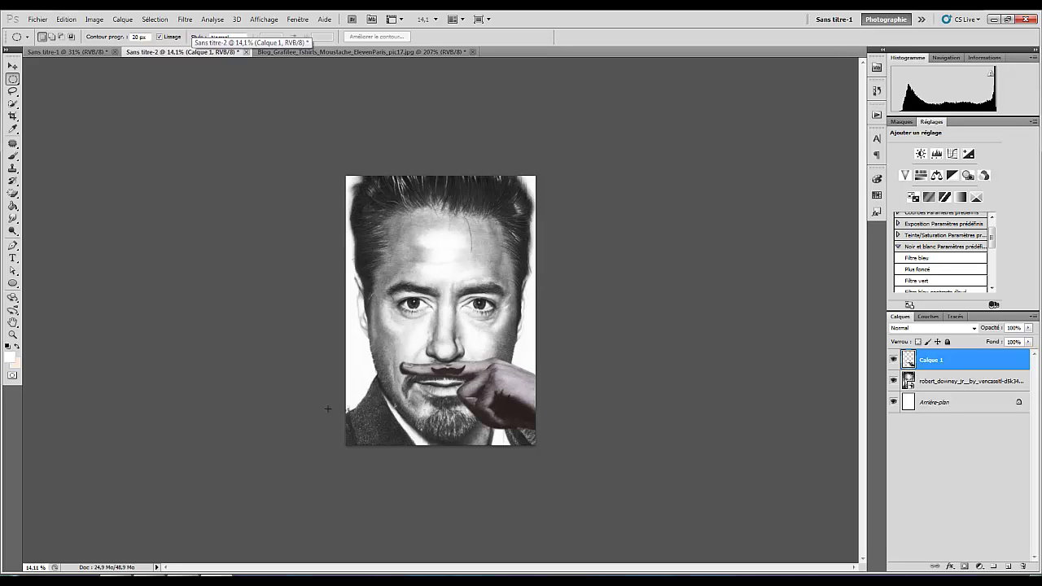
Add a Black & White adjustment layer with default settings directly above the portrait layer
{"action": "left_click", "coordinate": [937, 391]}
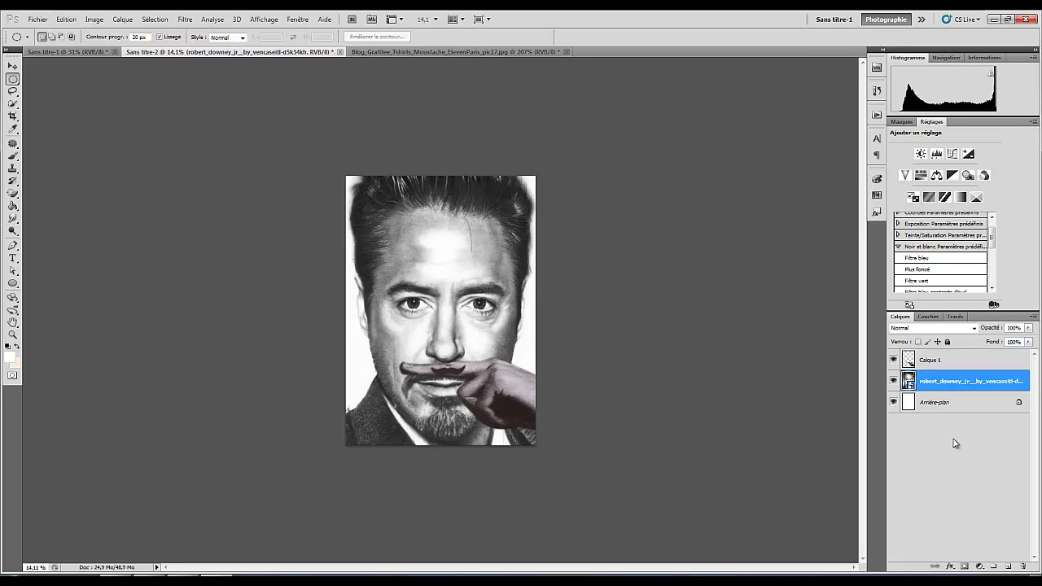
{"action": "left_click", "coordinate": [954, 437]}
{"action": "left_click", "coordinate": [949, 385]}
{"action": "left_click", "coordinate": [960, 468]}
{"action": "left_click", "coordinate": [936, 363]}
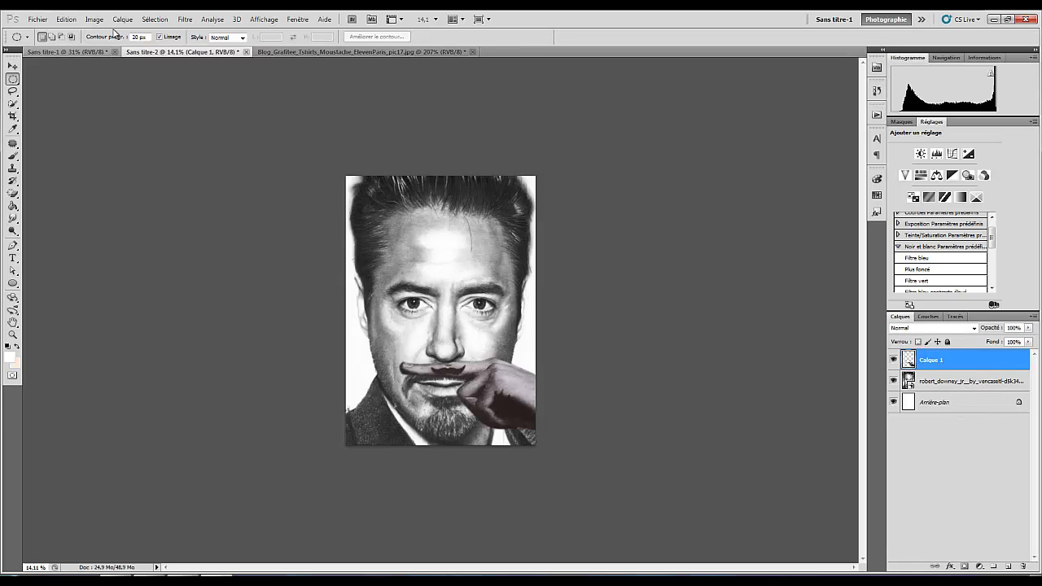
{"action": "left_click", "coordinate": [940, 390]}
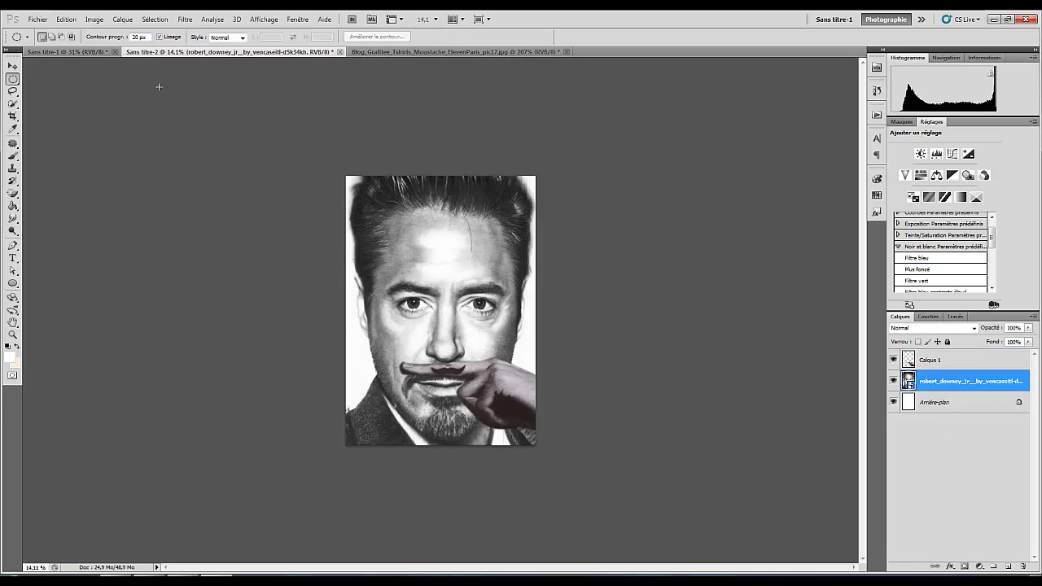
{"action": "left_click", "coordinate": [121, 22]}
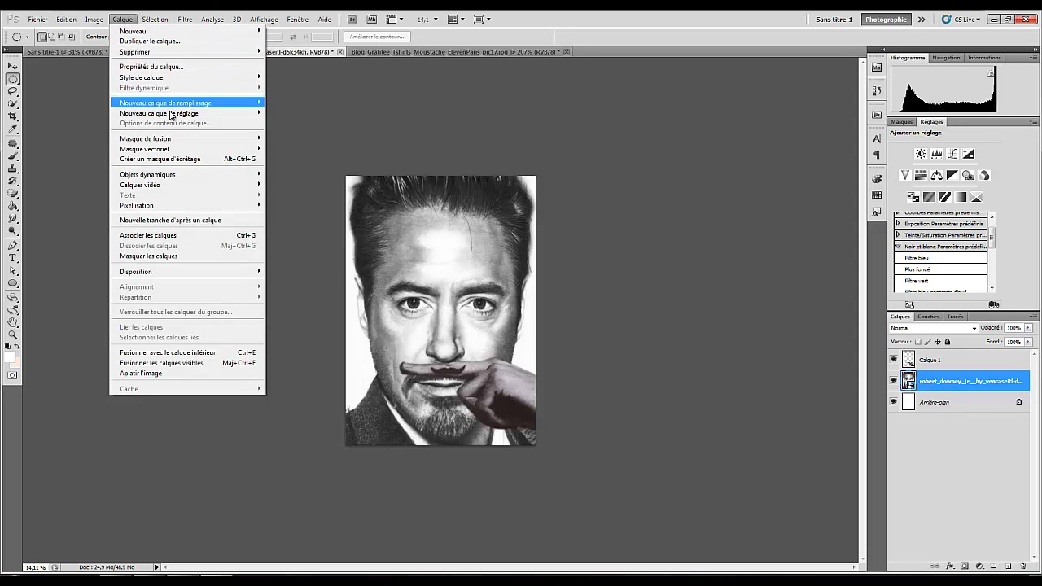
{"action": "mouse_move", "coordinate": [173, 114]}
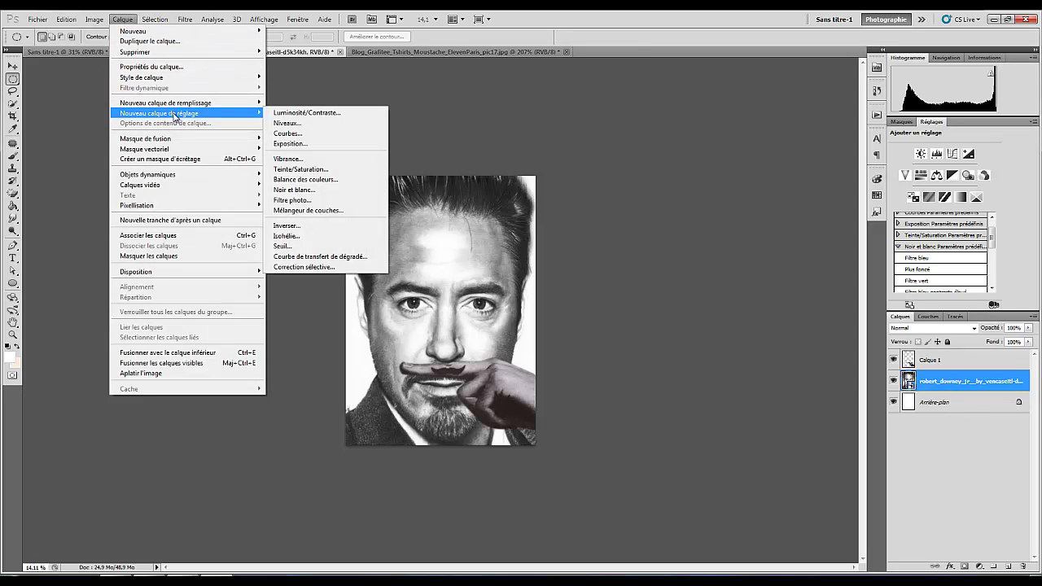
{"action": "left_click", "coordinate": [295, 190]}
{"action": "left_click", "coordinate": [528, 171]}
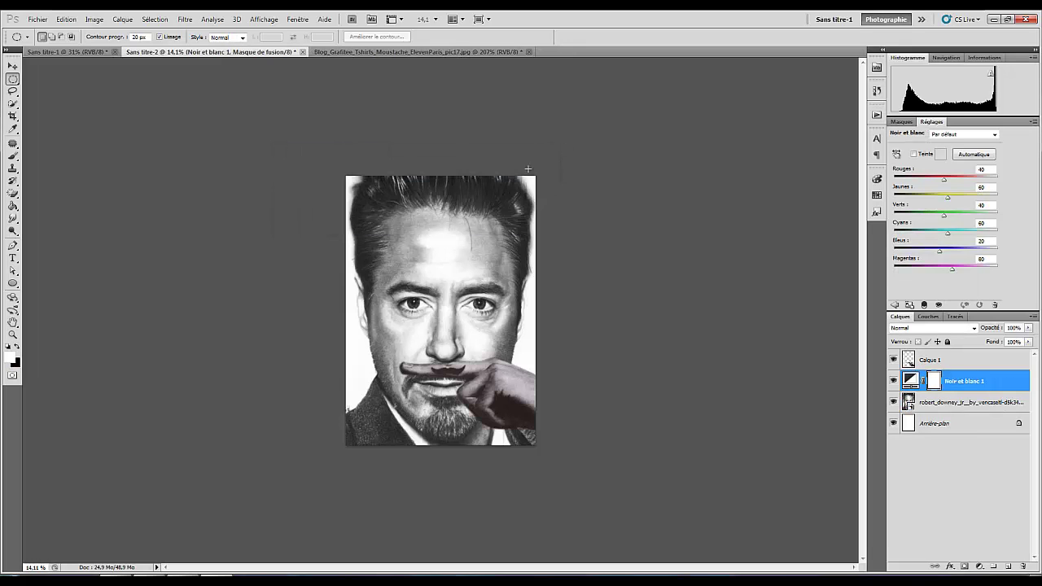
Move the Black & White adjustment layer above the hand layer and compare the image with the adjustment hidden and shown
{"action": "left_click_drag", "start_coordinate": [966, 380], "coordinate": [954, 364]}
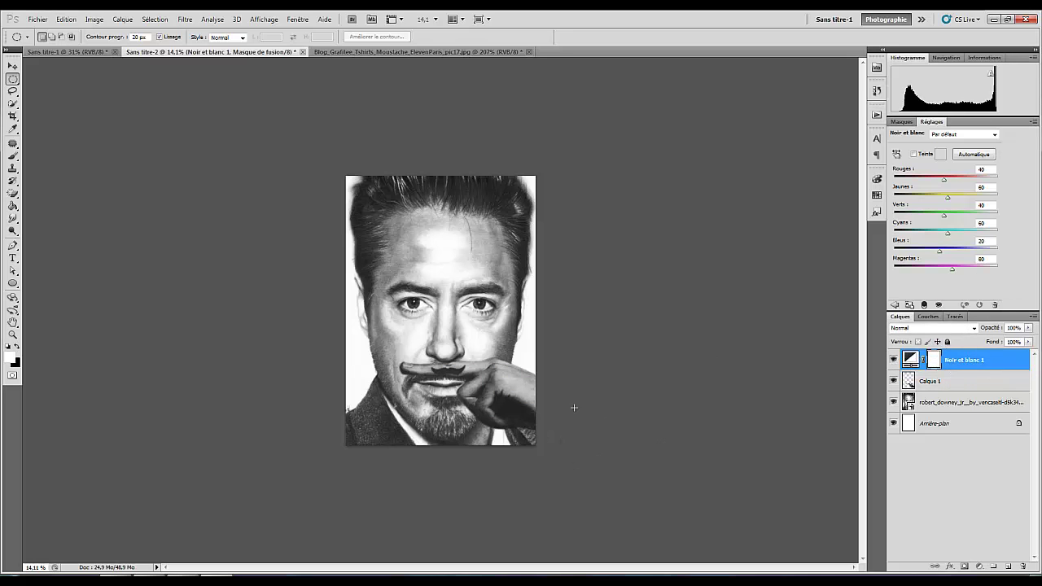
{"action": "left_click", "coordinate": [894, 362]}
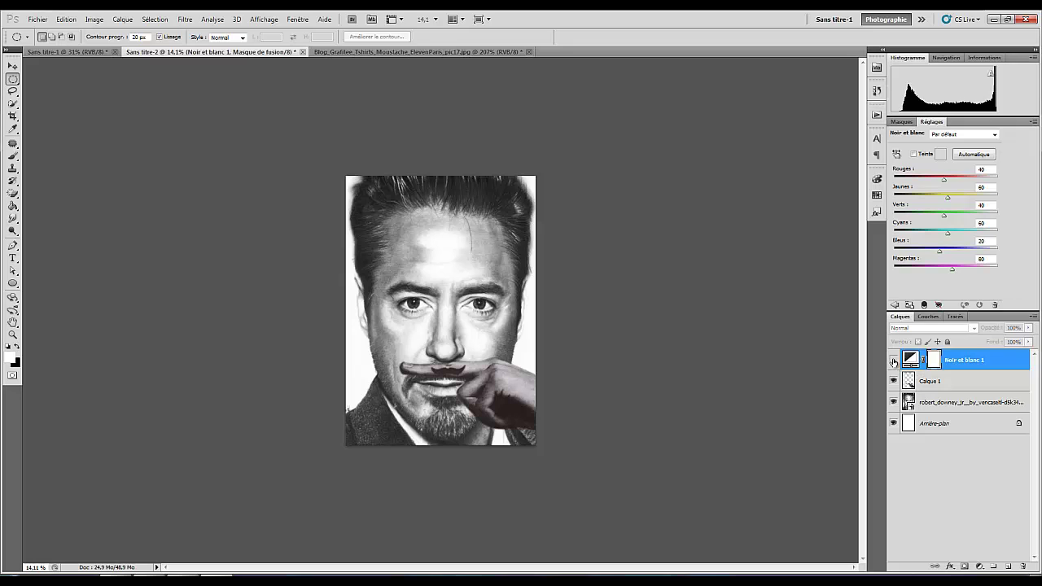
{"action": "left_click", "coordinate": [894, 362]}
{"action": "left_click", "coordinate": [895, 362]}
{"action": "left_click", "coordinate": [895, 362]}
{"action": "left_click", "coordinate": [894, 362]}
{"action": "left_click", "coordinate": [894, 361]}
{"action": "left_click", "coordinate": [894, 362]}
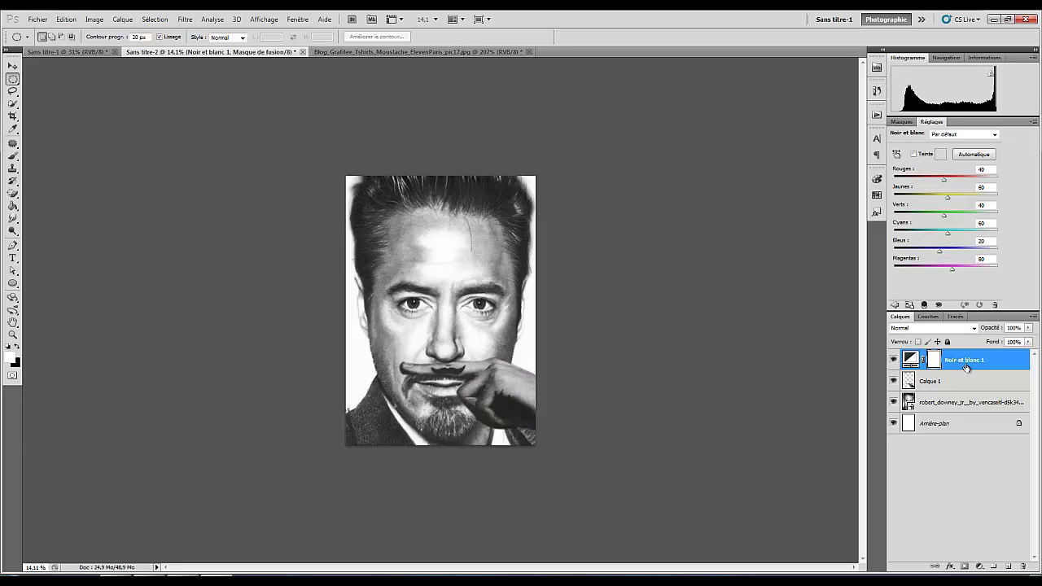
Remove the Black & White adjustment layer from the portrait composition
{"action": "left_click", "coordinate": [950, 367]}
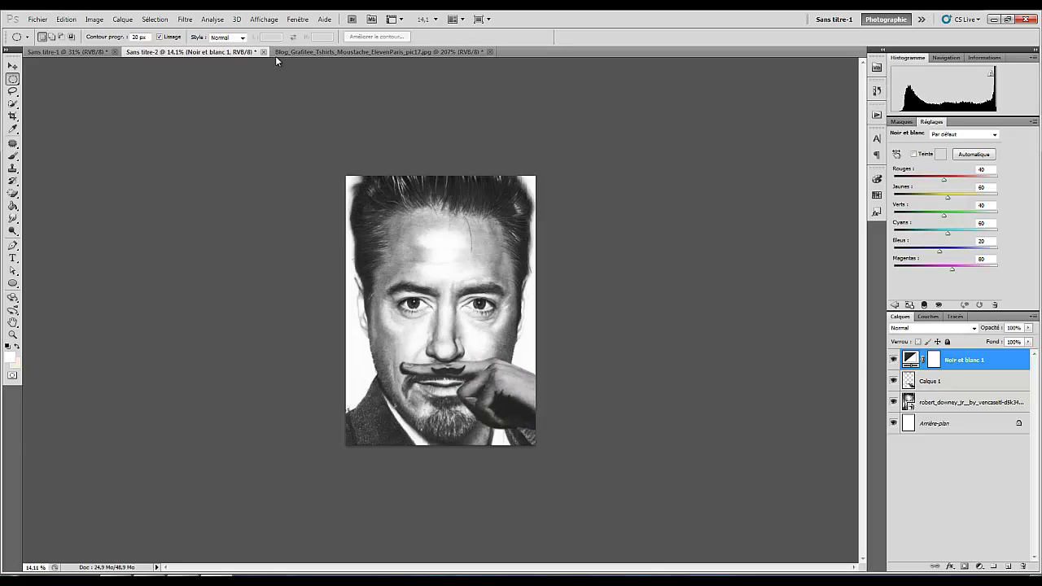
{"action": "left_click", "coordinate": [324, 52]}
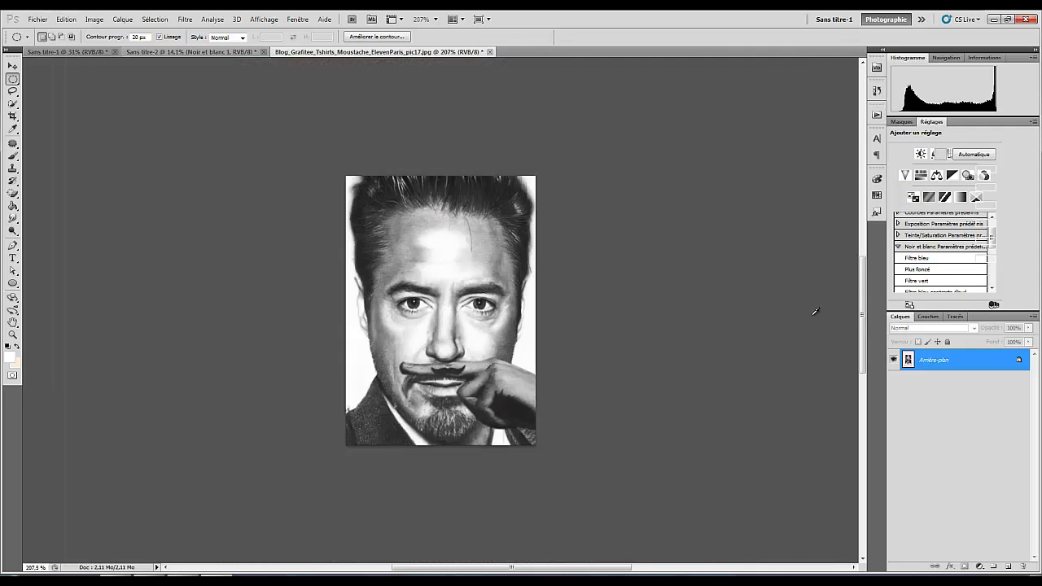
{"action": "key", "text": "ctrl+shift+Tab"}
{"action": "key", "text": "ctrl+e"}
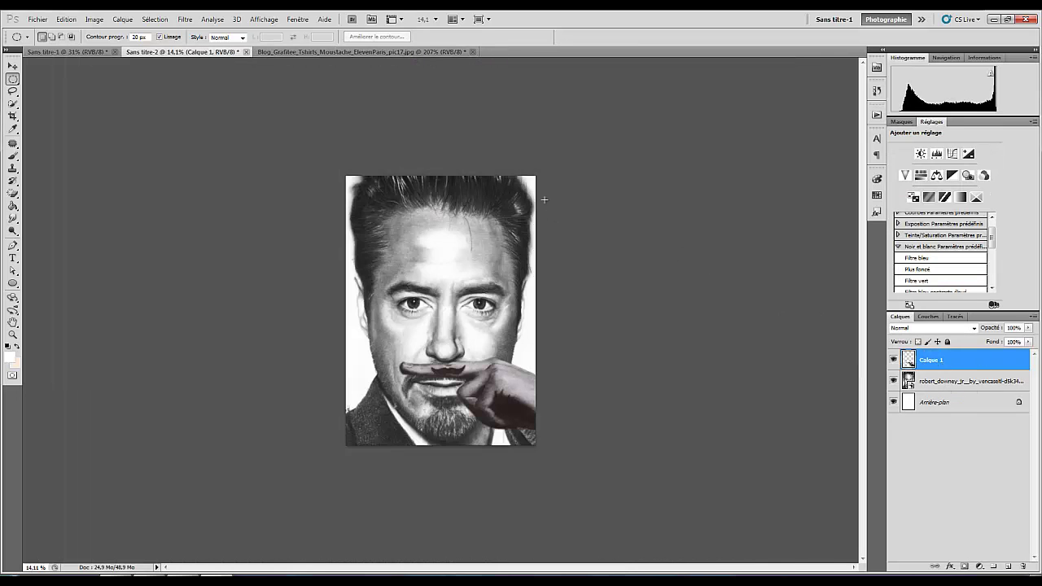
Add a Gradient Map adjustment layer above the hand layer, keeping Normal mode and 100% opacity
{"action": "left_click", "coordinate": [123, 18]}
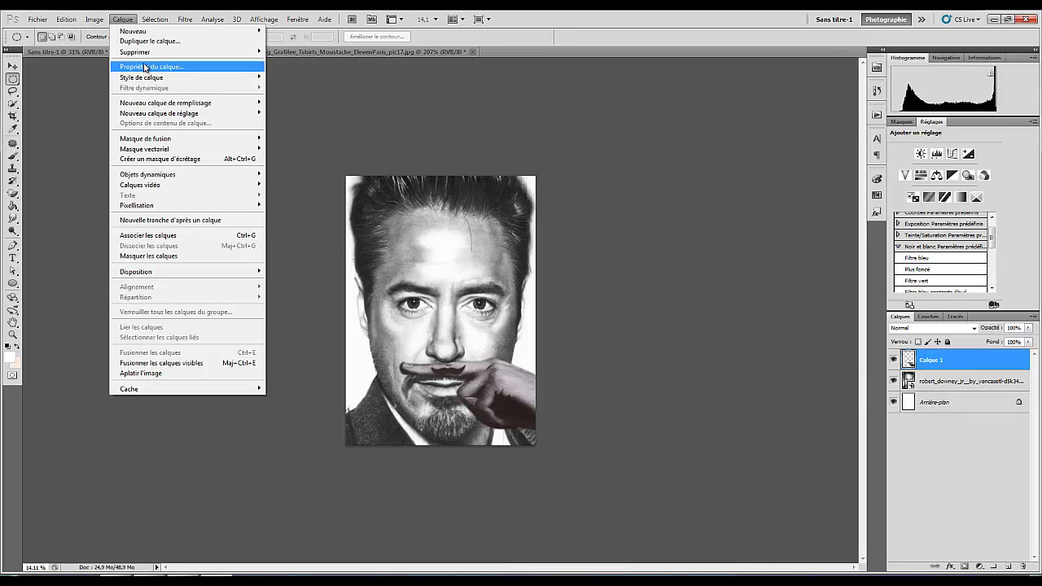
{"action": "mouse_move", "coordinate": [236, 113]}
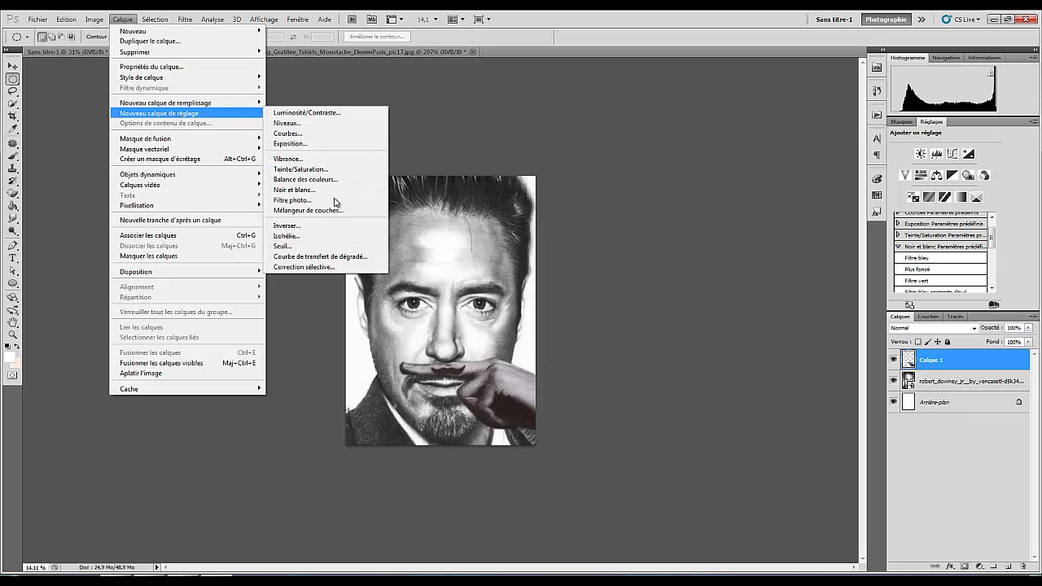
{"action": "left_click", "coordinate": [338, 257]}
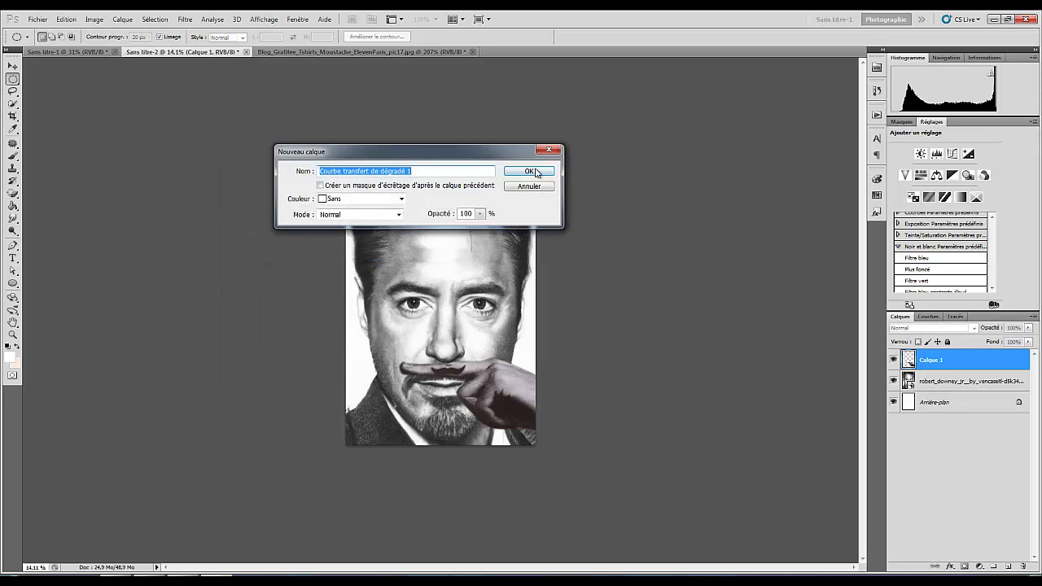
{"action": "left_click", "coordinate": [530, 172]}
Set the gradient map's starting colour stop at position 0% to black (000000)
{"action": "left_click", "coordinate": [919, 157]}
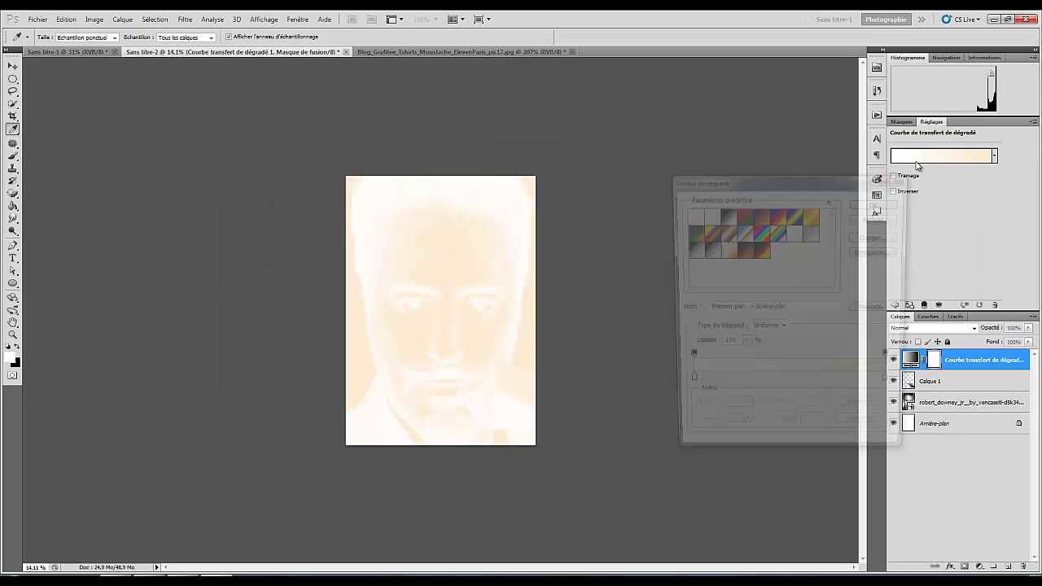
{"action": "left_click_drag", "start_coordinate": [809, 186], "coordinate": [621, 270]}
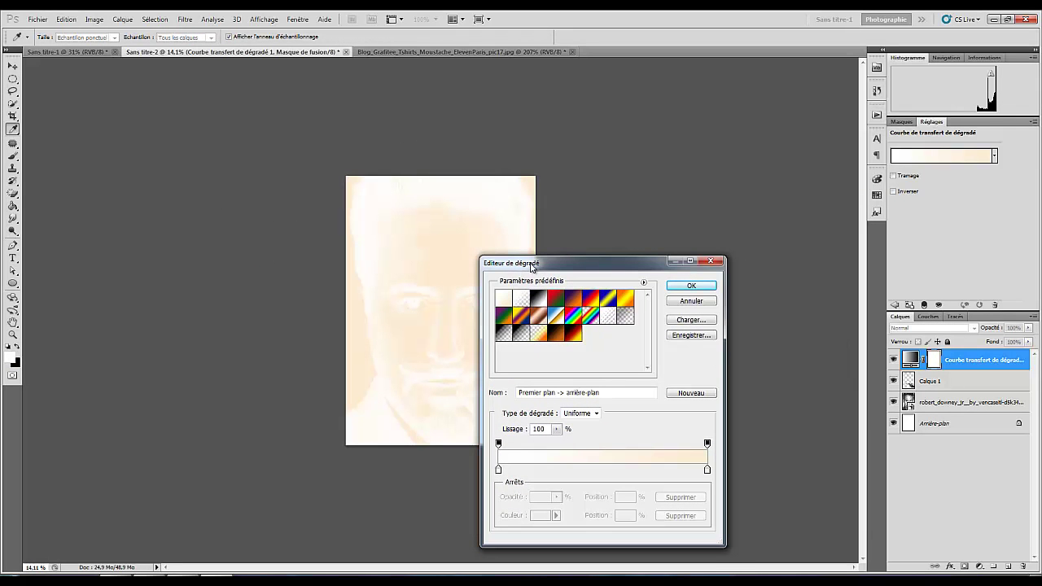
{"action": "left_click_drag", "start_coordinate": [531, 266], "coordinate": [549, 270]}
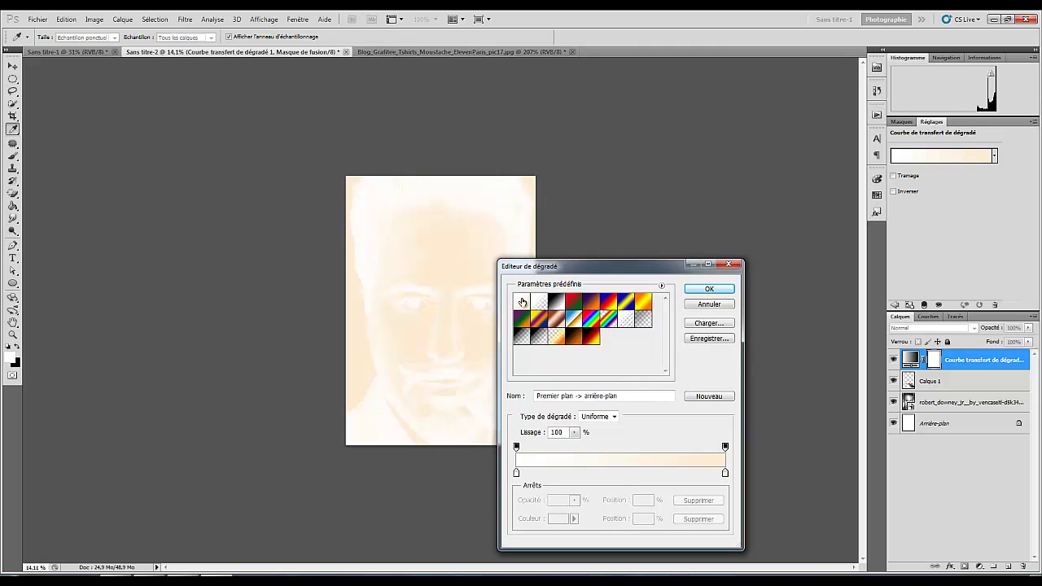
{"action": "left_click", "coordinate": [516, 471]}
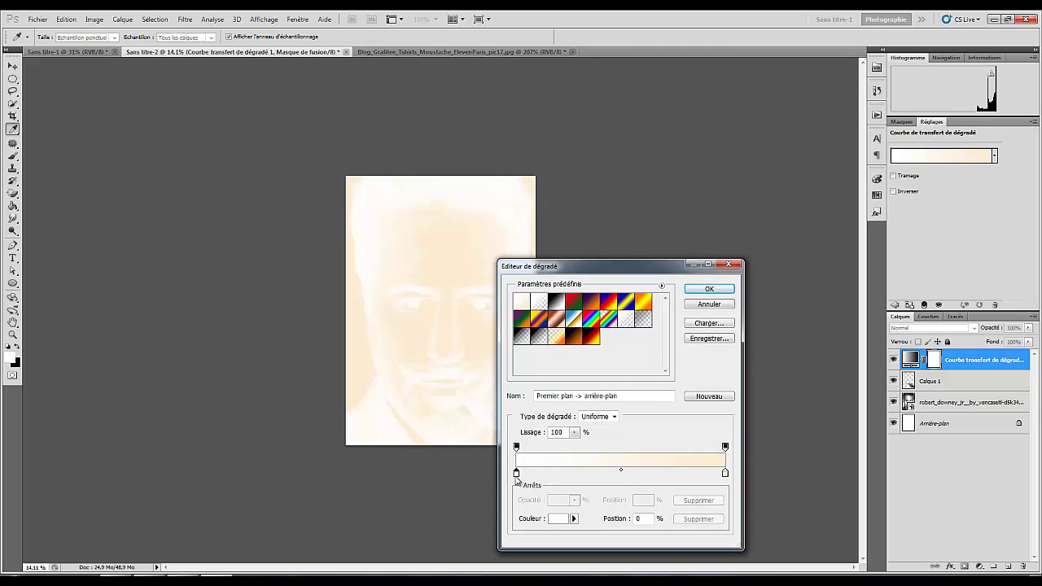
{"action": "left_click", "coordinate": [553, 518]}
{"action": "left_click", "coordinate": [609, 493]}
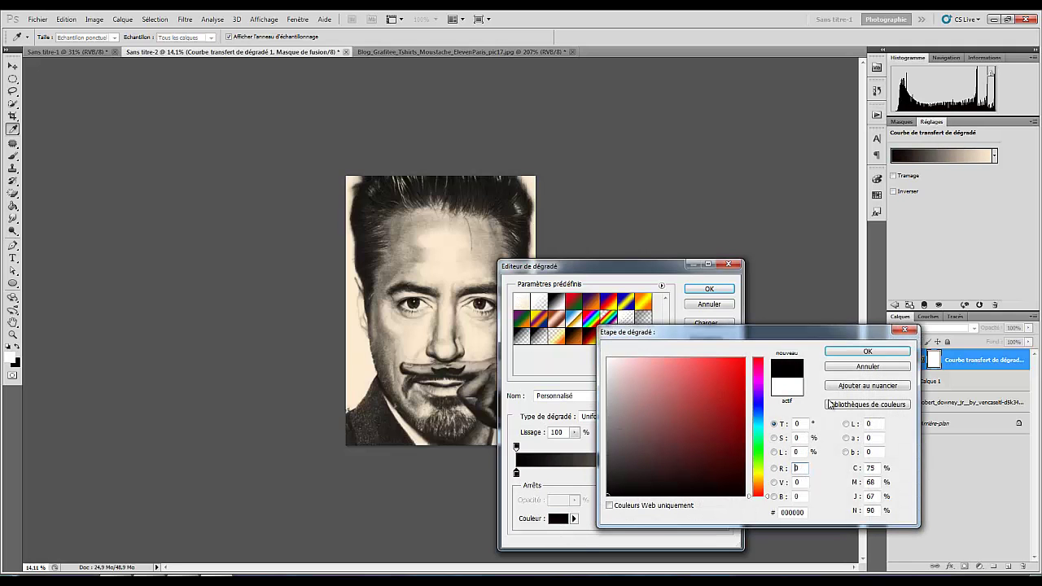
{"action": "left_click", "coordinate": [856, 353]}
{"action": "left_click_drag", "start_coordinate": [627, 266], "coordinate": [704, 196]}
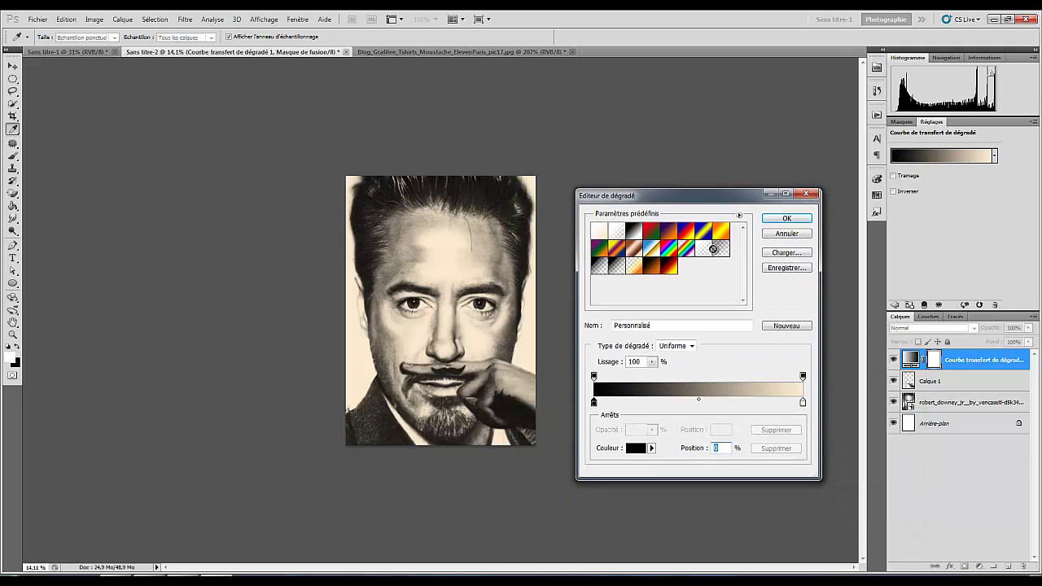
Set the gradient map's end colour stop at position 100% to beige eadbc4 and accept the gradient
{"action": "left_click", "coordinate": [803, 378]}
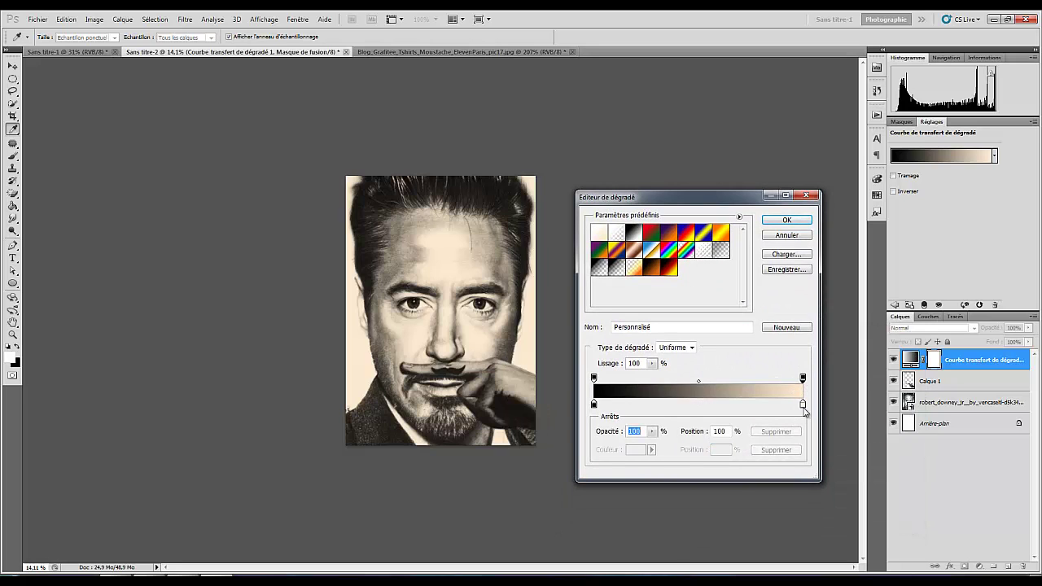
{"action": "left_click", "coordinate": [803, 404]}
{"action": "left_click", "coordinate": [636, 450]}
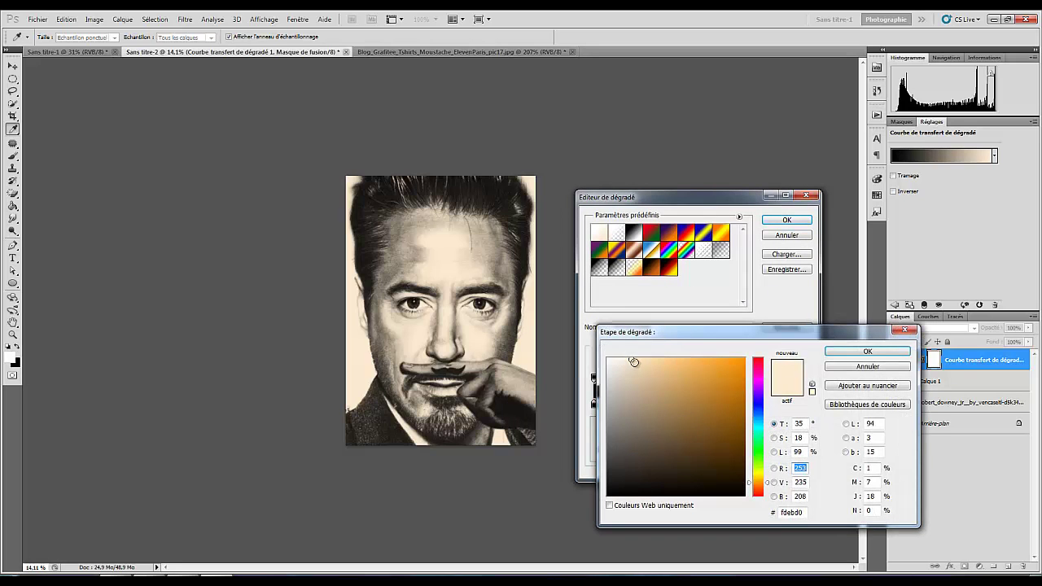
{"action": "left_click_drag", "start_coordinate": [633, 361], "coordinate": [629, 368]}
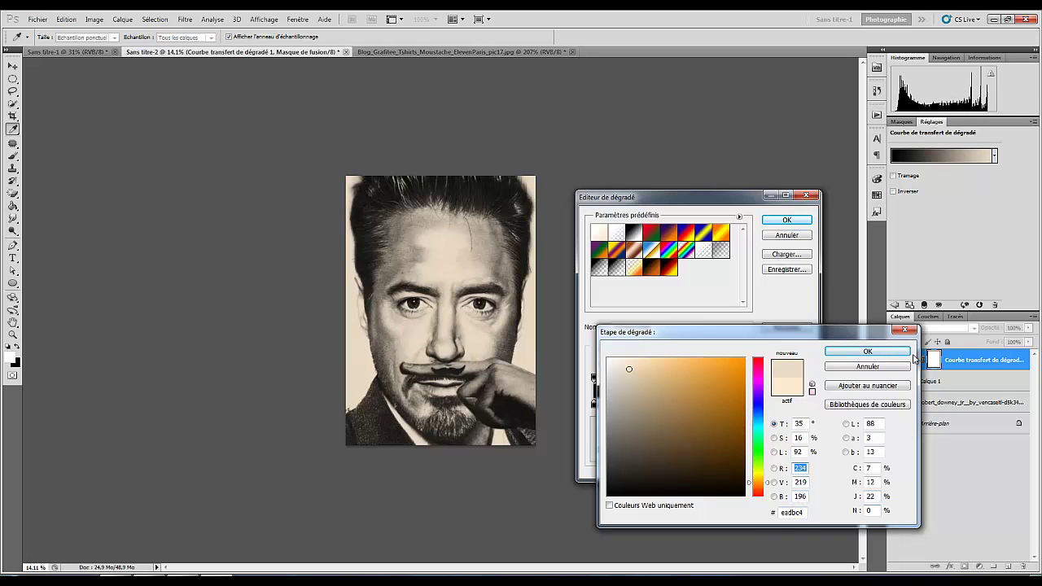
{"action": "left_click", "coordinate": [905, 354]}
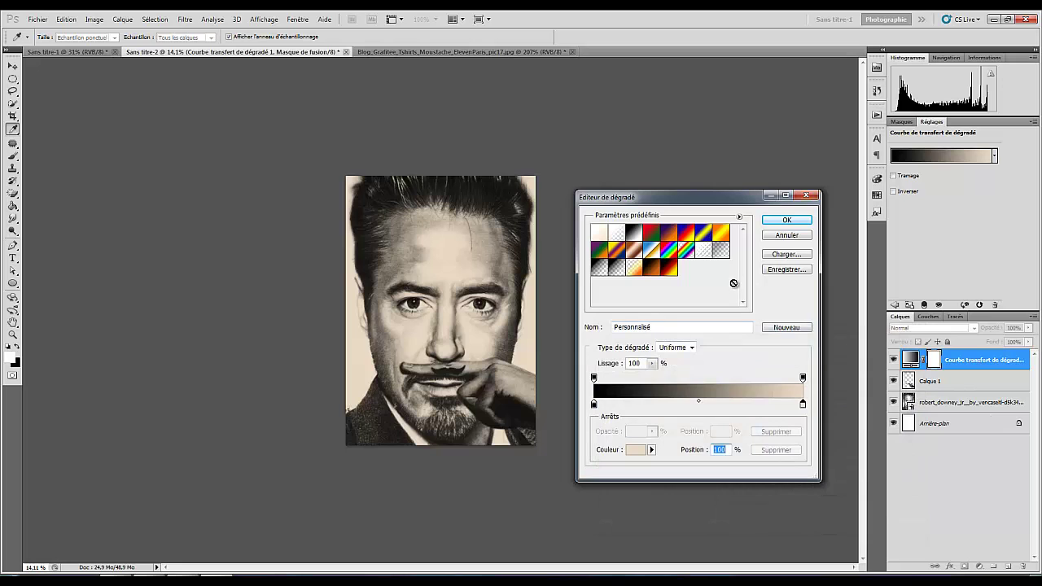
{"action": "left_click", "coordinate": [786, 220]}
{"action": "key", "text": "m"}
Try the Incrustation and Fondu blend modes on the gradient map layer and restore Normal
{"action": "left_click", "coordinate": [932, 328]}
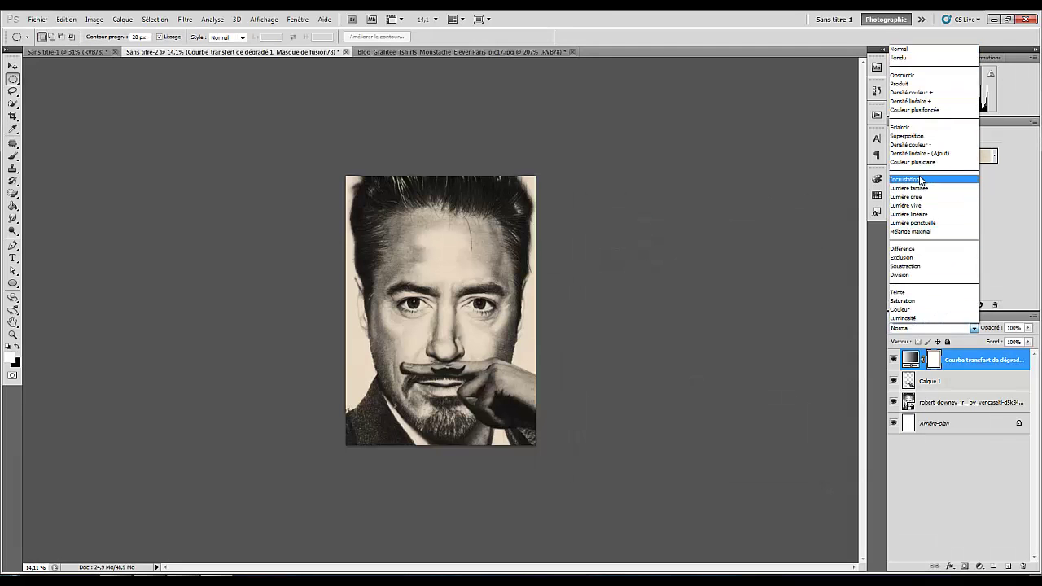
{"action": "left_click", "coordinate": [921, 181]}
{"action": "left_click", "coordinate": [893, 360]}
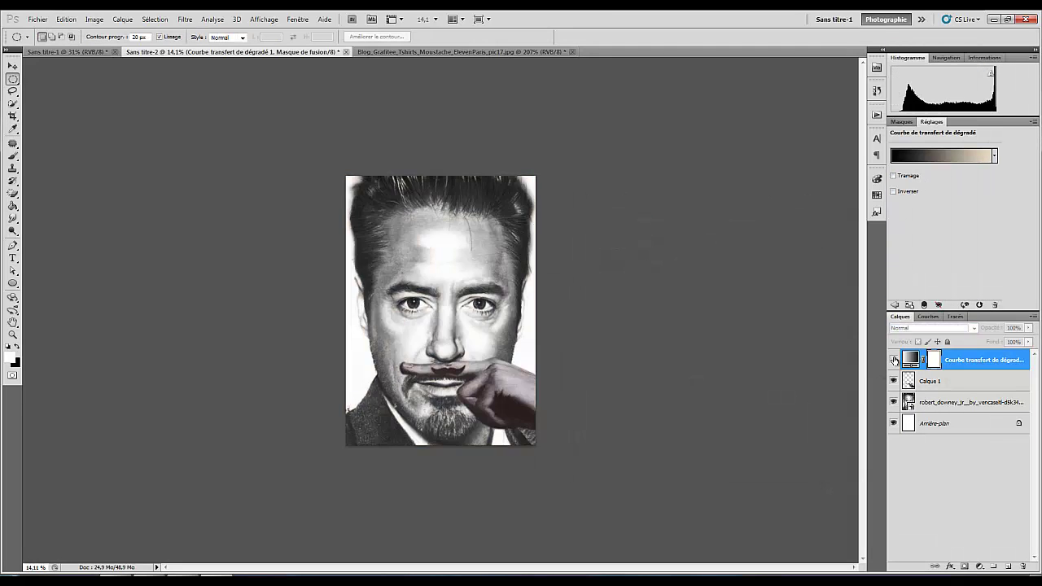
{"action": "left_click", "coordinate": [893, 360]}
{"action": "left_click", "coordinate": [924, 329]}
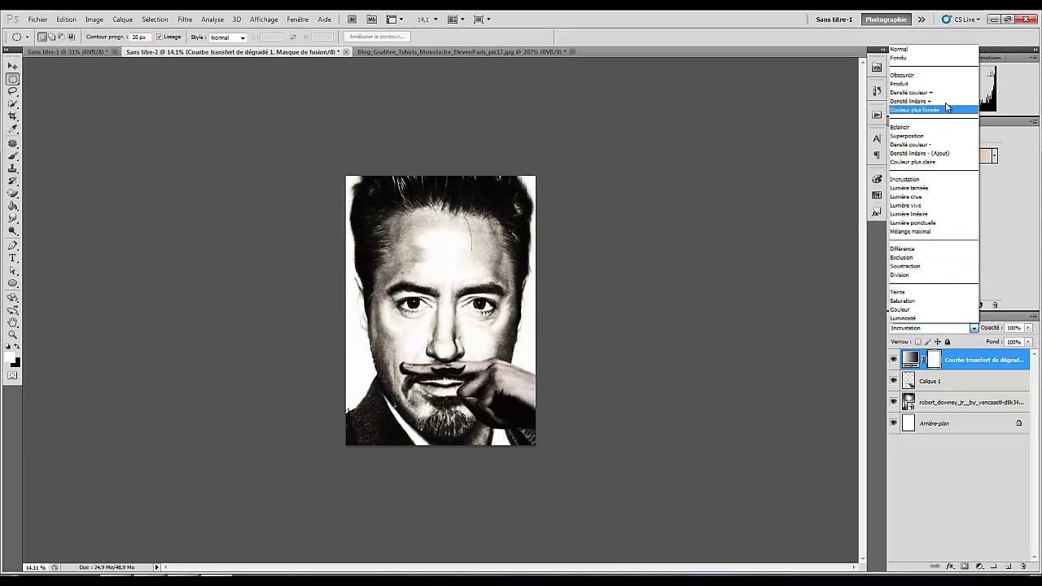
{"action": "left_click", "coordinate": [924, 57]}
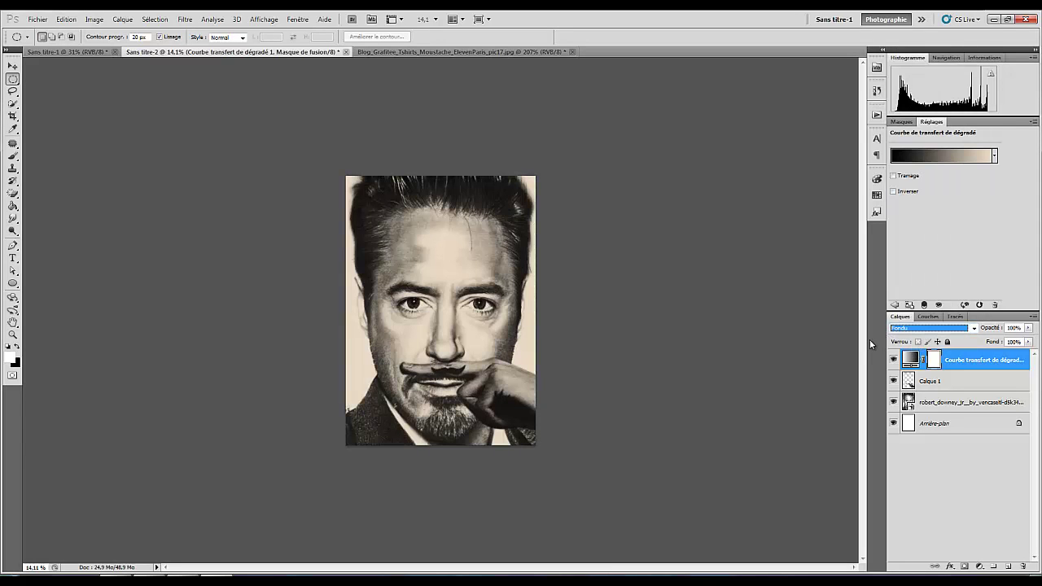
{"action": "left_click", "coordinate": [904, 329]}
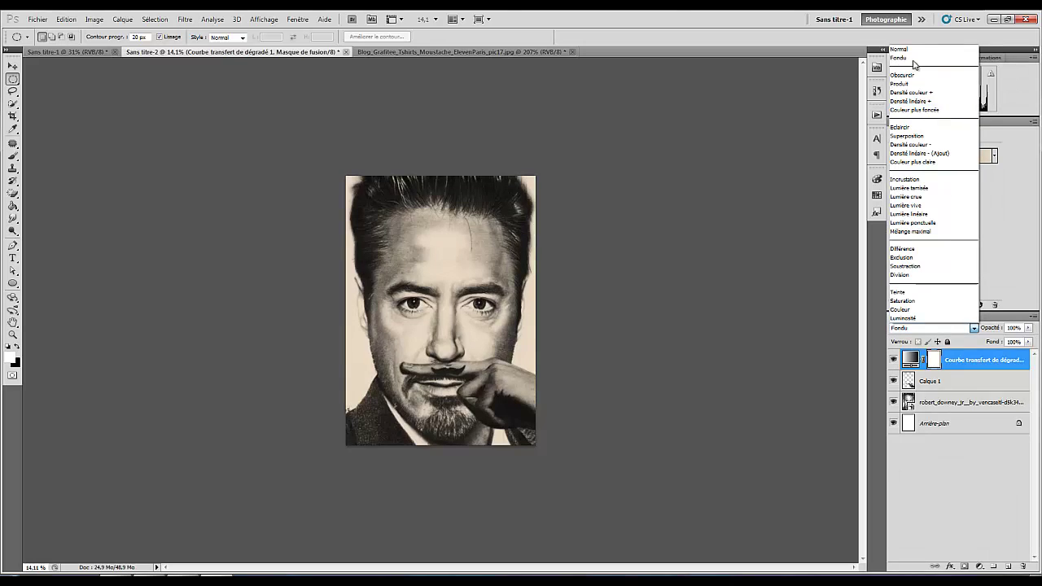
{"action": "left_click", "coordinate": [913, 54]}
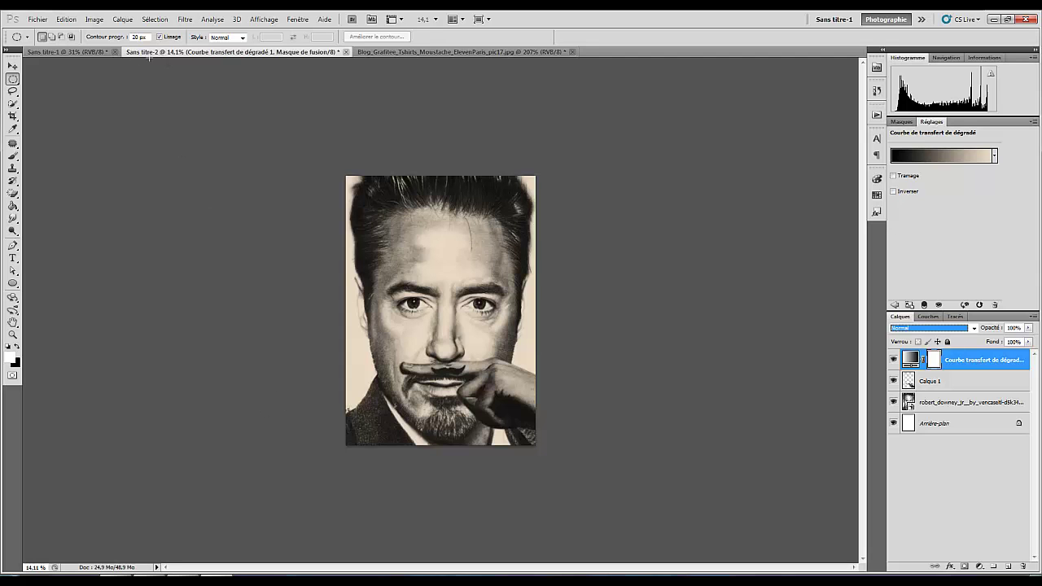
Examine the selected hand in the T-shirt source image and return to the portrait composition
{"action": "left_click", "coordinate": [406, 51]}
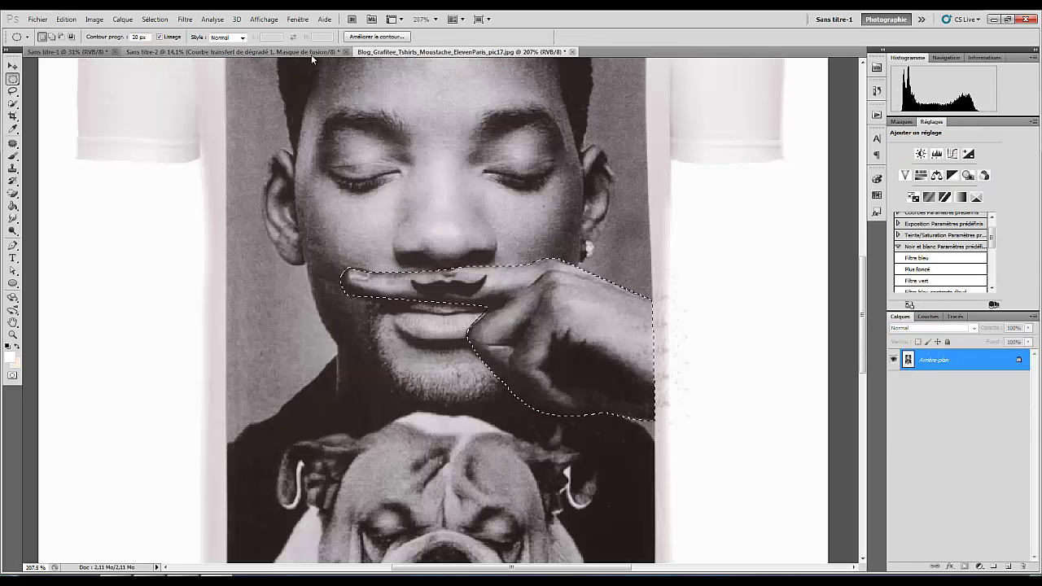
{"action": "scroll", "coordinate": [346, 212], "scroll_direction": "down", "scroll_amount": 3}
{"action": "scroll", "coordinate": [346, 212], "scroll_direction": "up", "scroll_amount": 2}
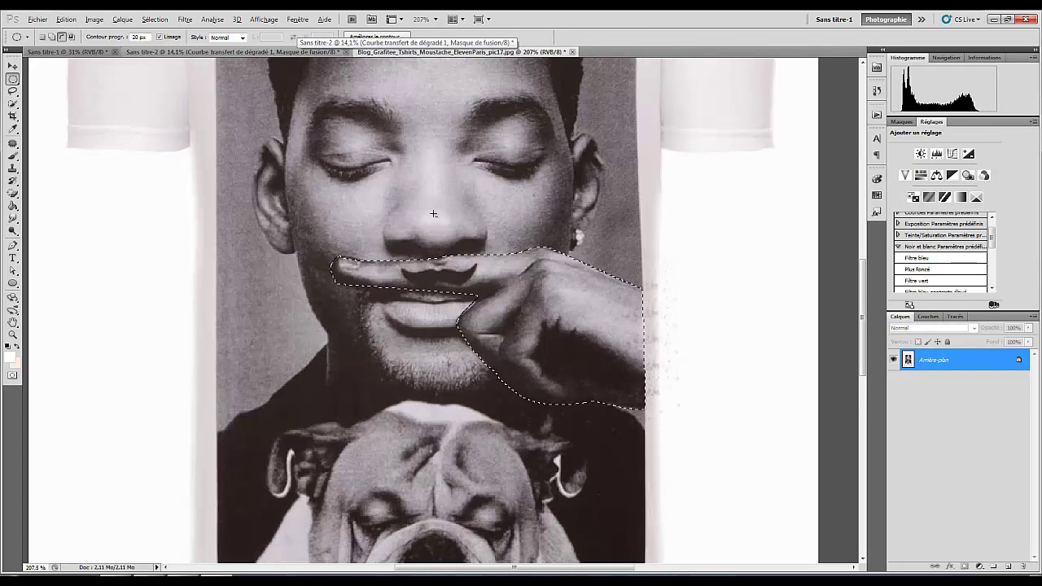
{"action": "scroll", "coordinate": [326, 162], "scroll_direction": "down", "scroll_amount": 1}
{"action": "left_click", "coordinate": [232, 52]}
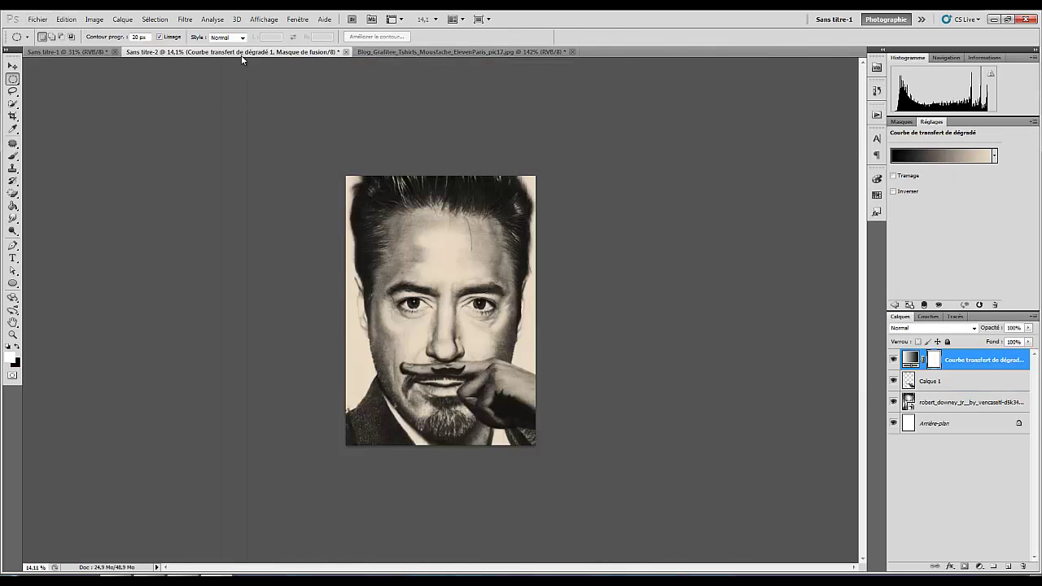
Add a Noir et blanc adjustment layer with default settings above the gradient map layer
{"action": "left_click", "coordinate": [122, 19]}
{"action": "mouse_move", "coordinate": [186, 102]}
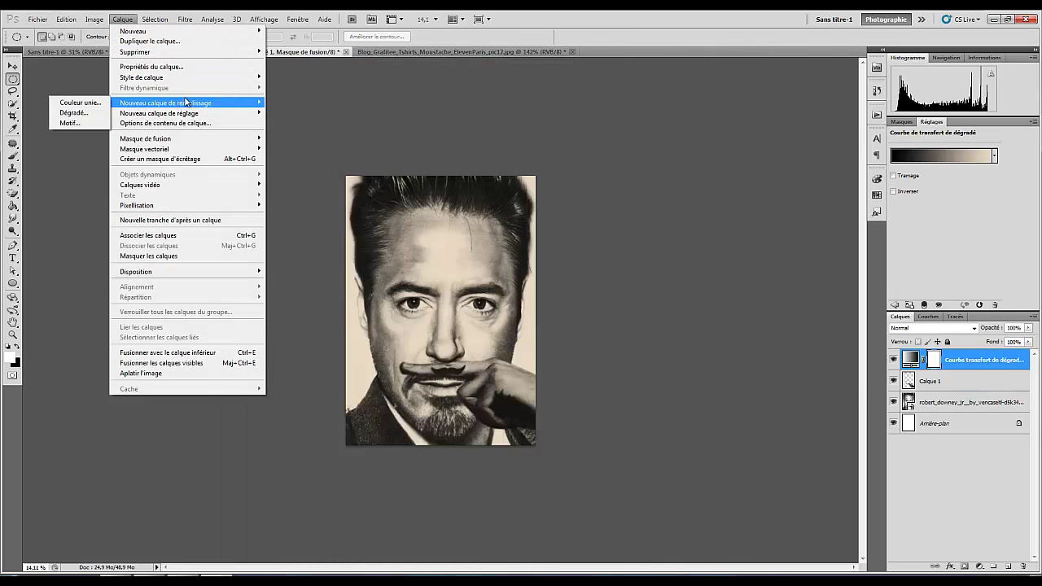
{"action": "mouse_move", "coordinate": [218, 114]}
{"action": "left_click", "coordinate": [314, 189]}
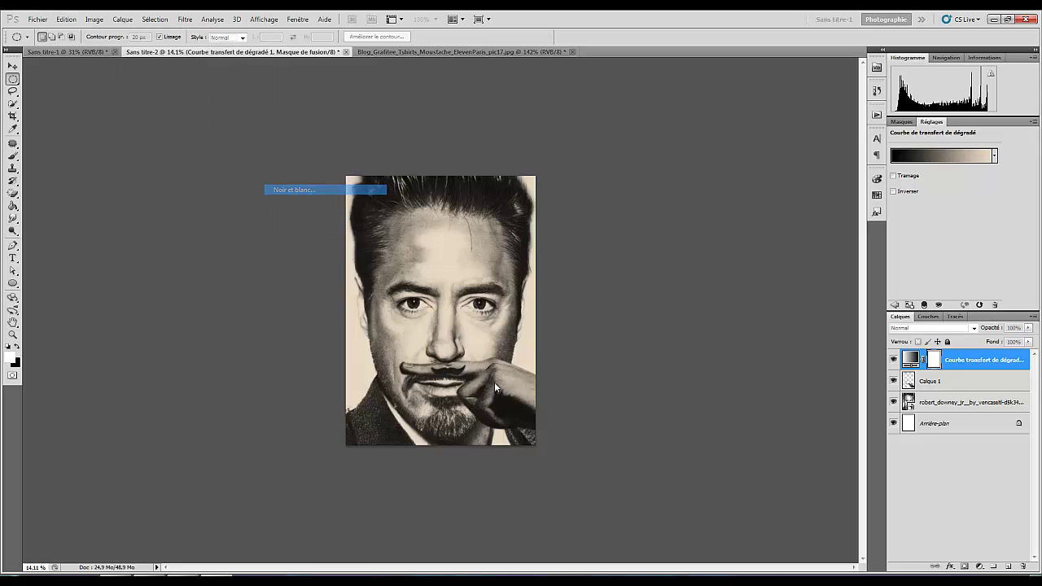
{"action": "left_click", "coordinate": [532, 170]}
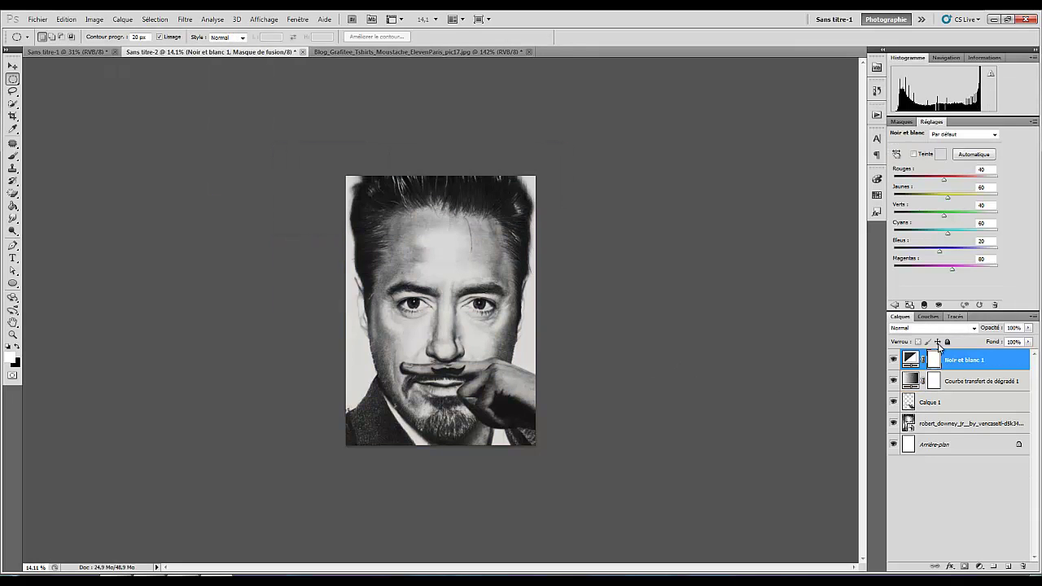
Lower the black-and-white adjustment layer's opacity to 60%
{"action": "left_click", "coordinate": [1028, 328]}
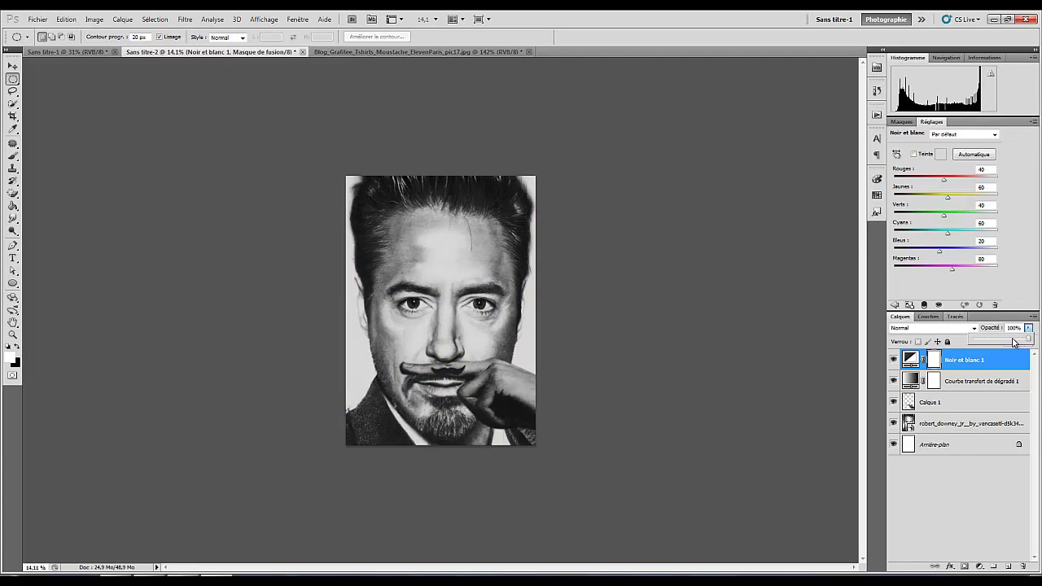
{"action": "left_click_drag", "start_coordinate": [1027, 340], "coordinate": [1006, 342]}
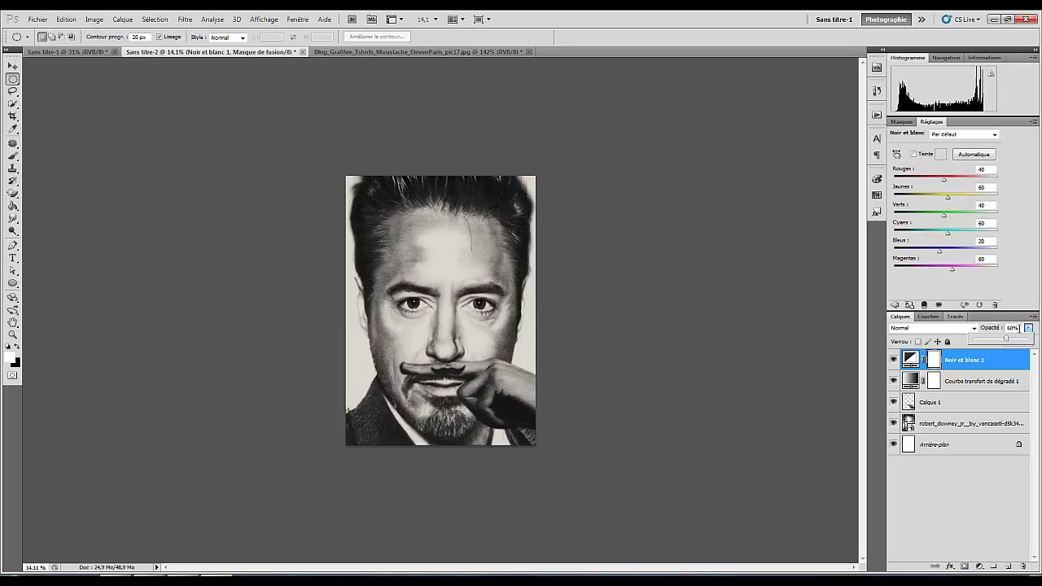
{"action": "left_click", "coordinate": [892, 361]}
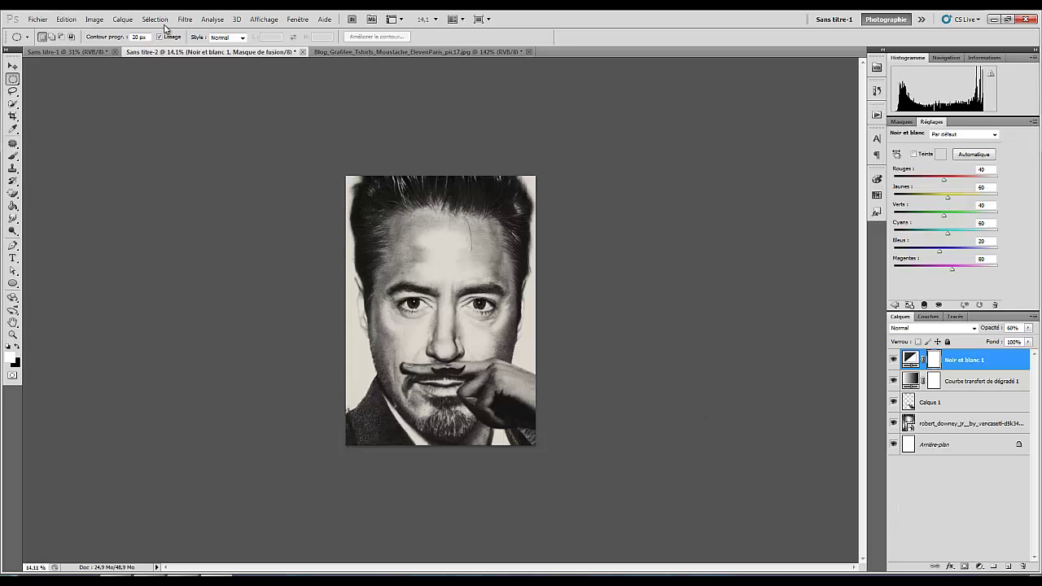
{"action": "left_click", "coordinate": [188, 22]}
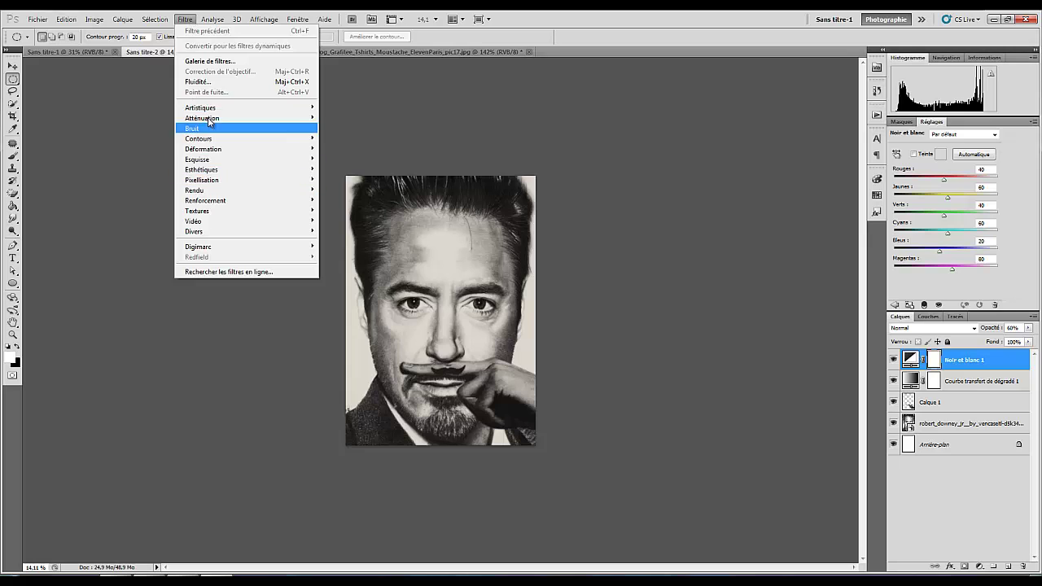
{"action": "mouse_move", "coordinate": [213, 119]}
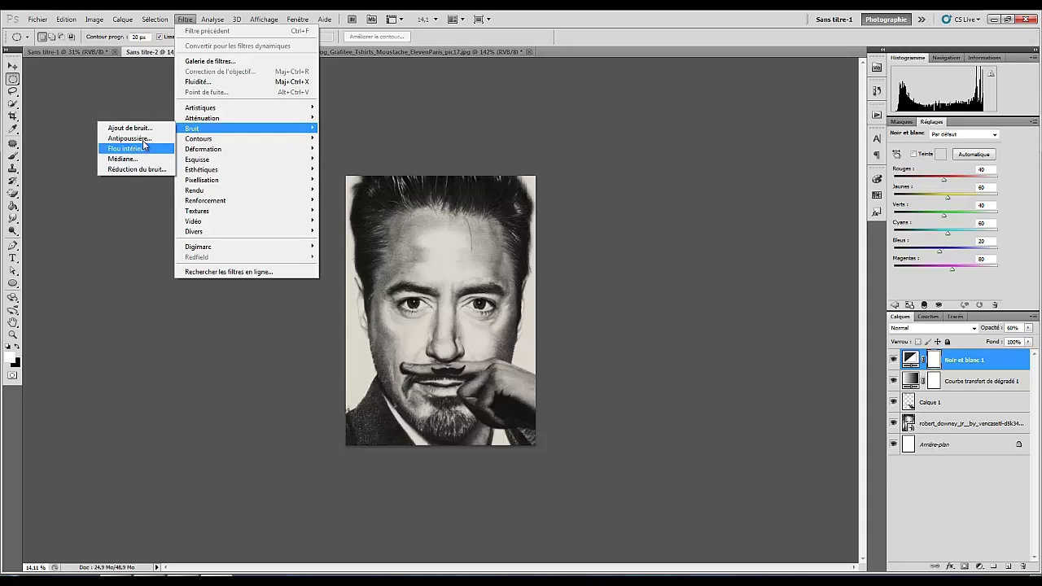
{"action": "left_click", "coordinate": [139, 138]}
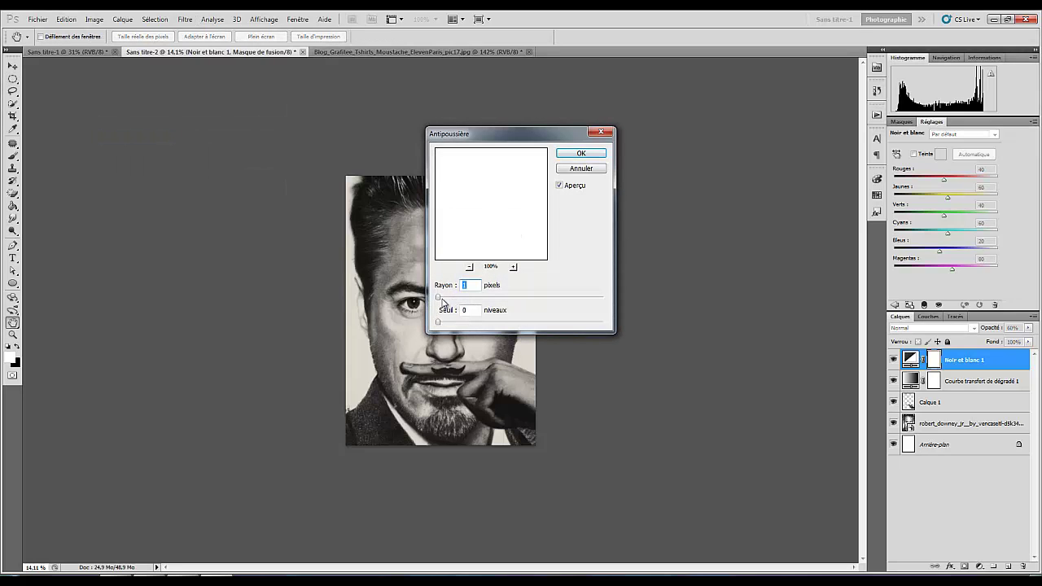
{"action": "left_click_drag", "start_coordinate": [441, 299], "coordinate": [479, 322]}
{"action": "left_click", "coordinate": [602, 132]}
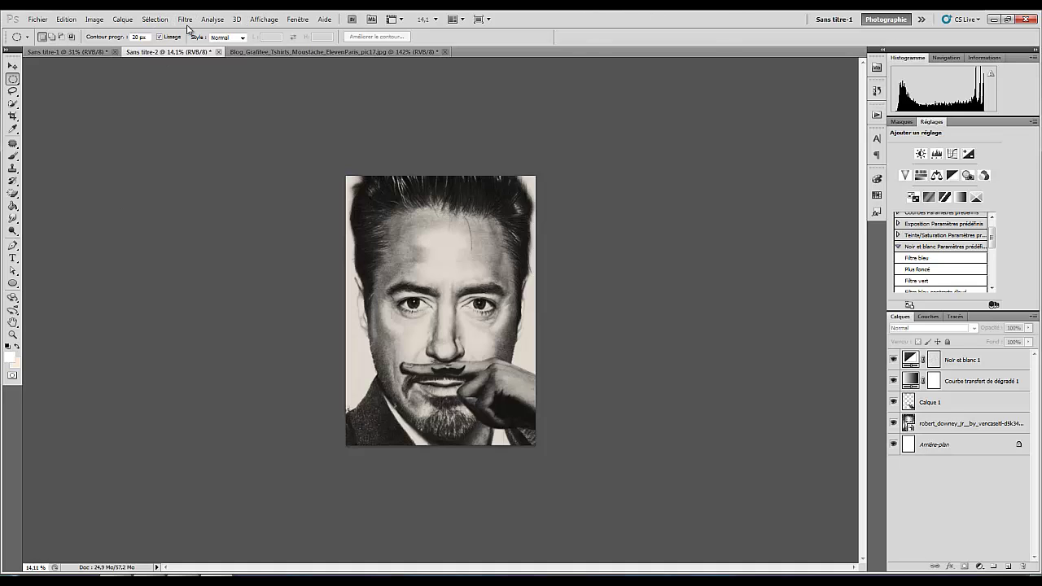
Merge the hand layer Calque 1 with the portrait layer beneath it into a single layer
{"action": "left_click", "coordinate": [964, 409]}
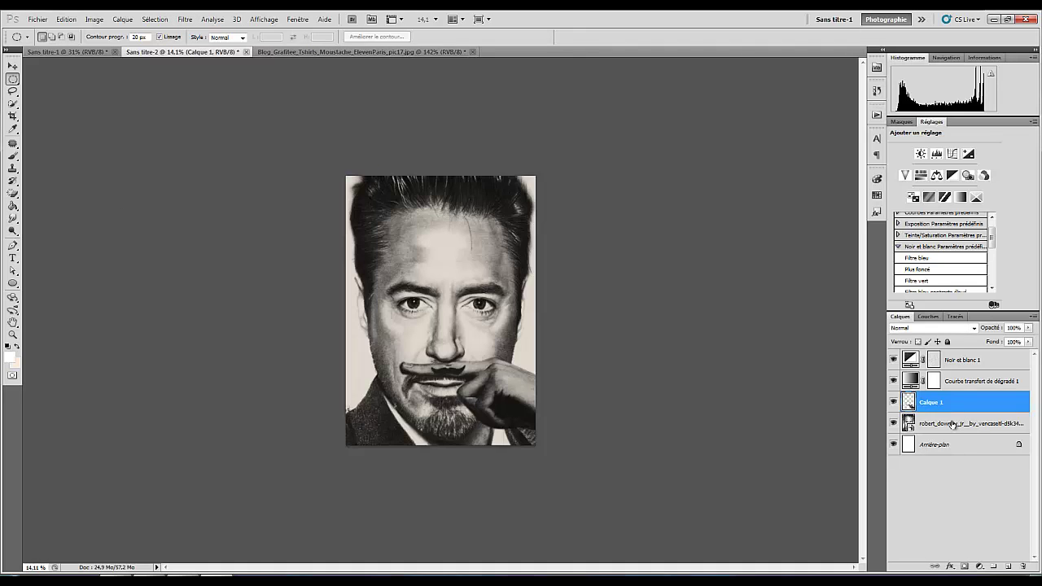
{"action": "left_click", "coordinate": [963, 422], "text": "shift"}
{"action": "left_click", "coordinate": [893, 403]}
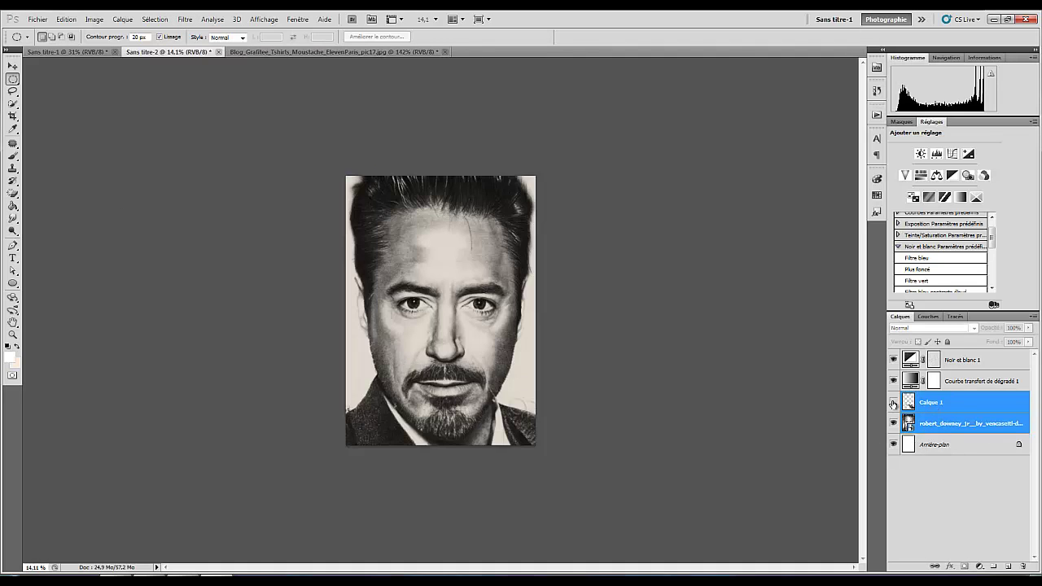
{"action": "left_click", "coordinate": [893, 403]}
{"action": "left_click", "coordinate": [893, 403]}
{"action": "left_click", "coordinate": [893, 403]}
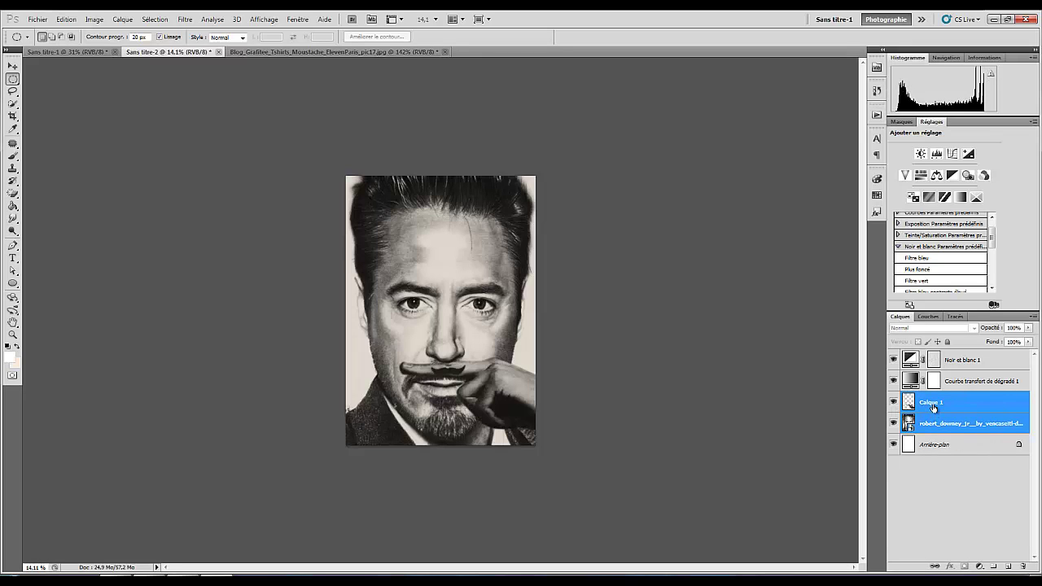
{"action": "right_click", "coordinate": [932, 407]}
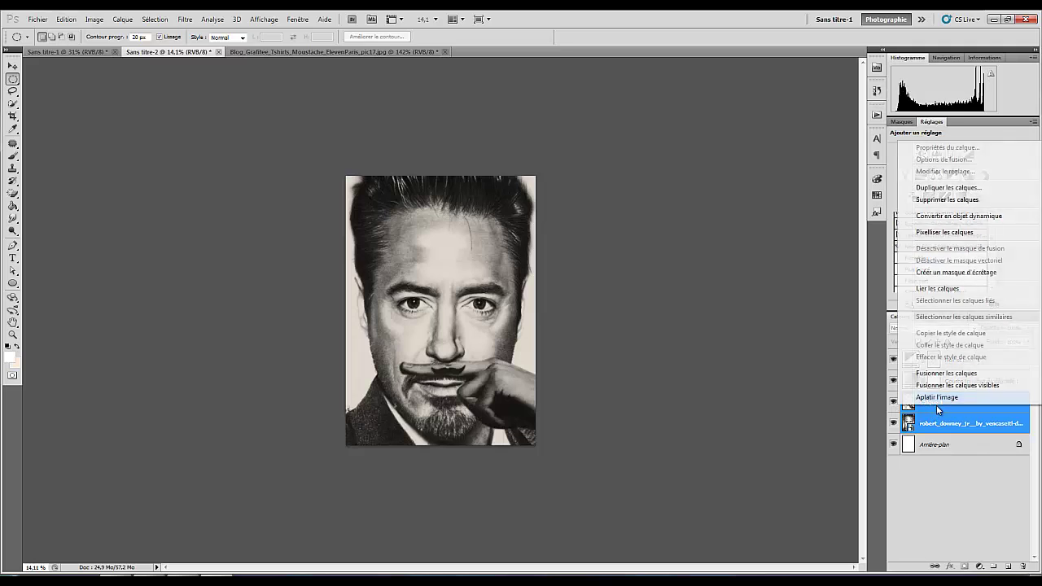
{"action": "left_click", "coordinate": [931, 372]}
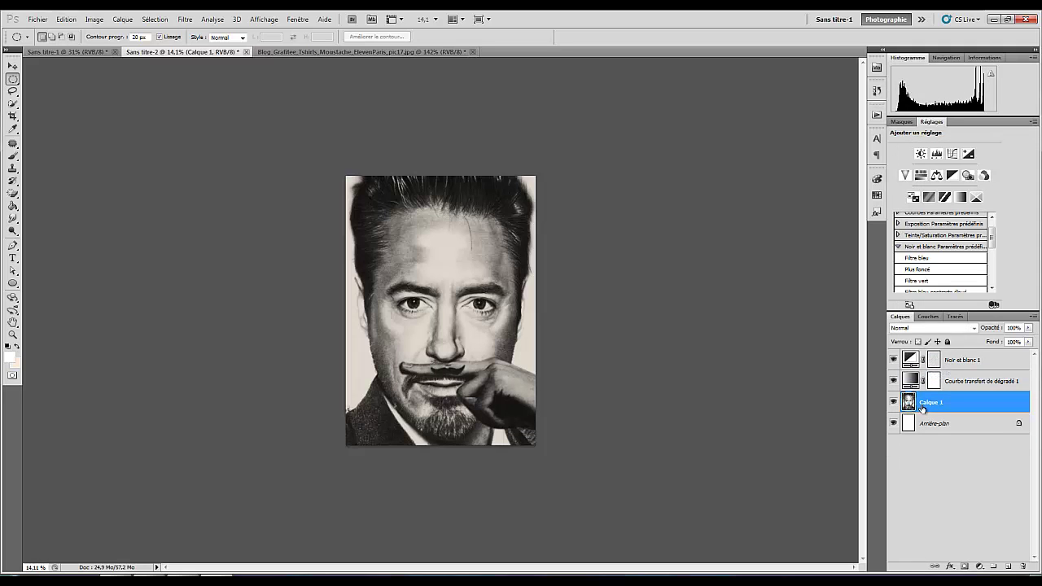
Start the Ajout de bruit filter on the merged portrait layer and set its amount to 35%
{"action": "left_click", "coordinate": [186, 18]}
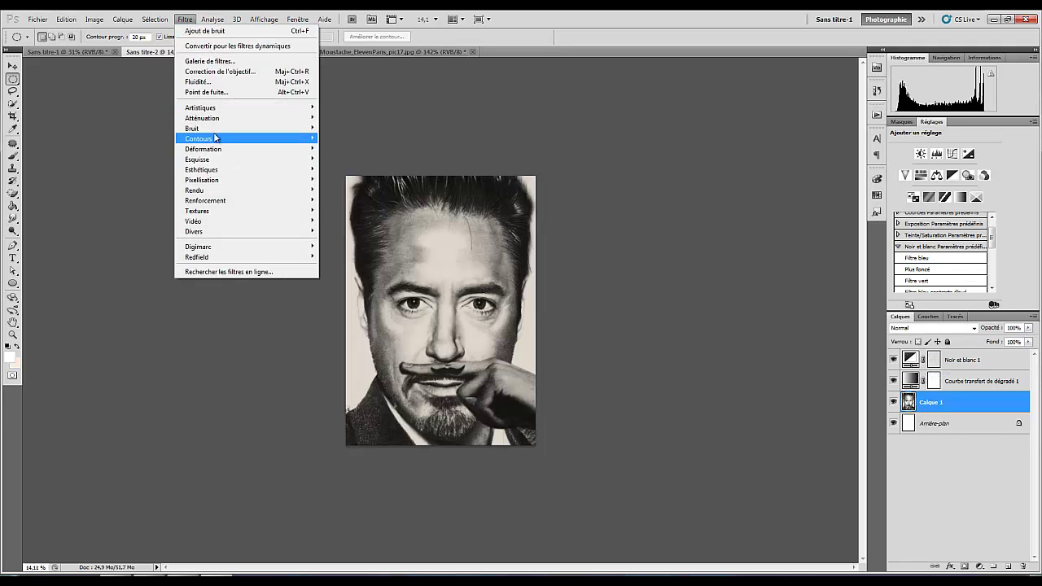
{"action": "mouse_move", "coordinate": [213, 129]}
{"action": "left_click", "coordinate": [167, 129]}
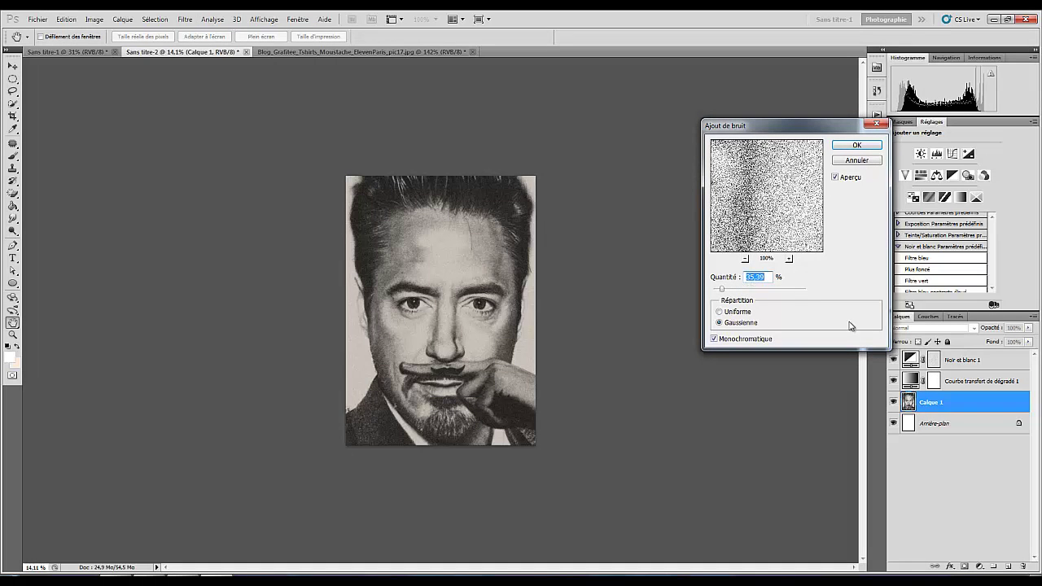
{"action": "mouse_move", "coordinate": [739, 293]}
{"action": "left_mouse_down"}
{"action": "mouse_move", "coordinate": [751, 291]}
{"action": "mouse_move", "coordinate": [723, 295]}
{"action": "left_mouse_up"}
{"action": "type", "text": "40"}
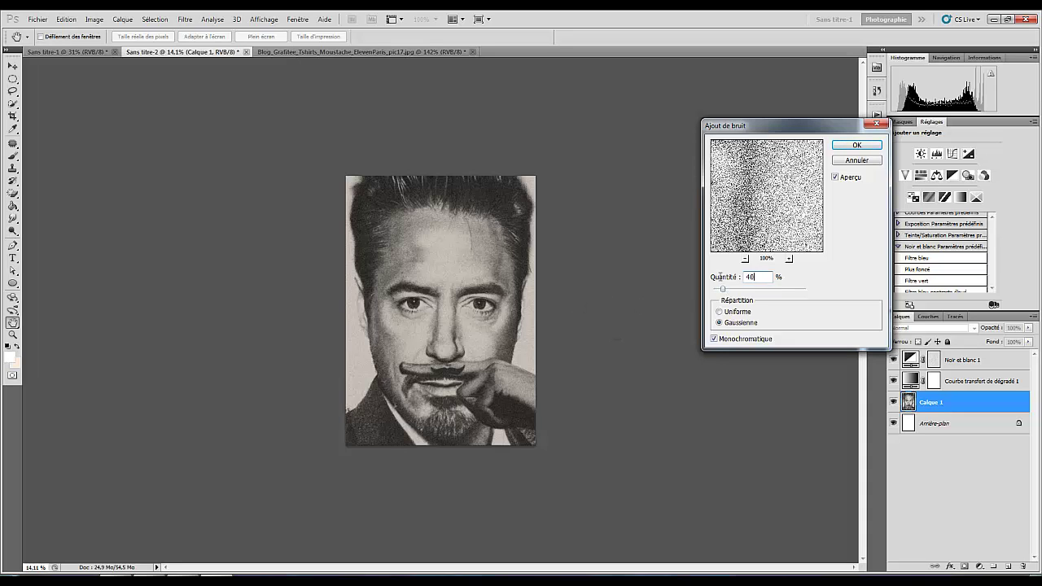
{"action": "key", "text": "ctrl+a"}
{"action": "type", "text": "3"}
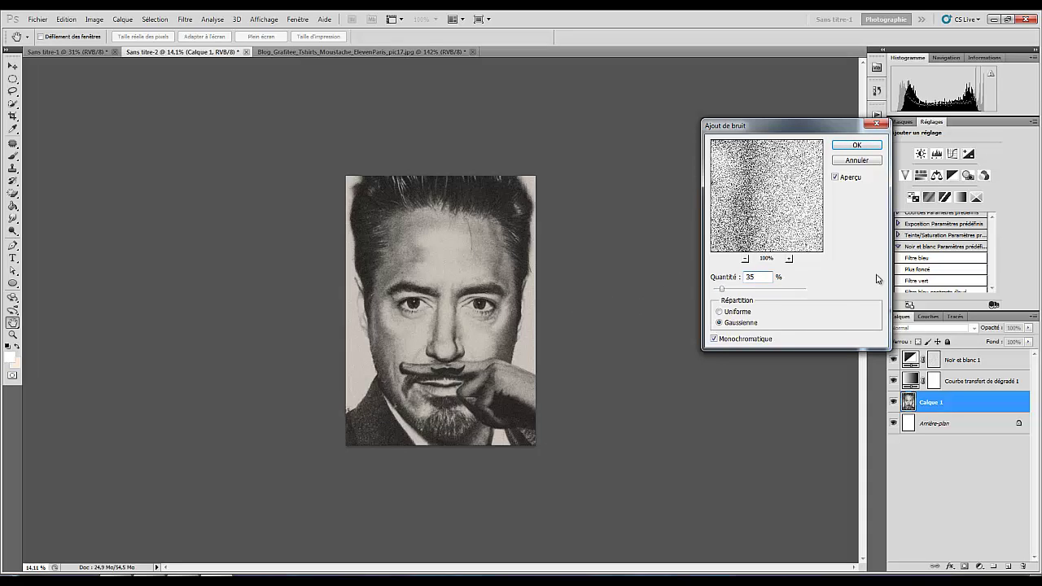
Apply the noise at 35% with Uniforme distribution and Monochromatique enabled, after trying Gaussienne distribution and a much higher amount
{"action": "left_click", "coordinate": [732, 312]}
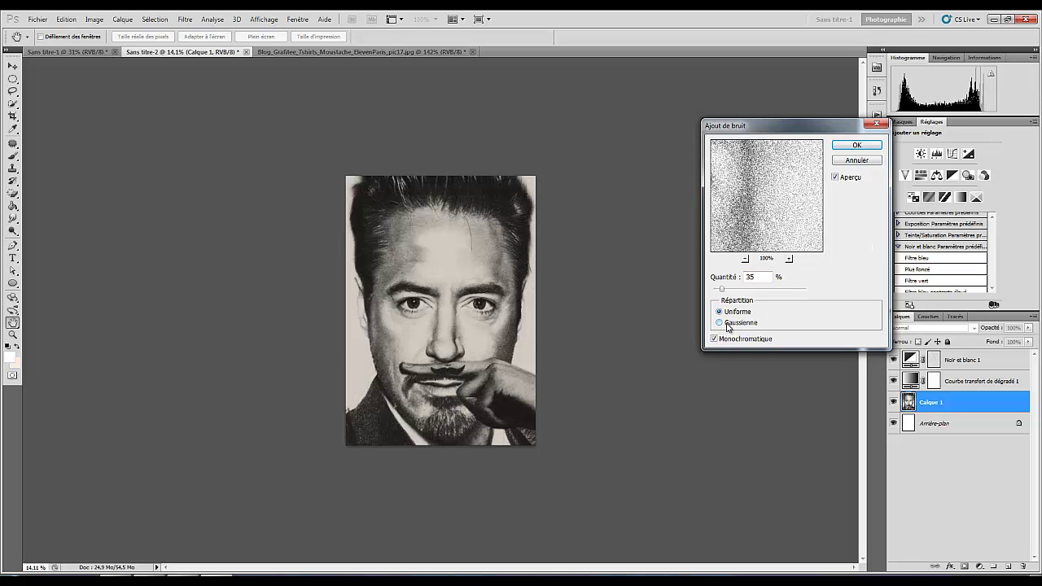
{"action": "left_click", "coordinate": [728, 324]}
{"action": "left_click", "coordinate": [727, 313]}
{"action": "left_click_drag", "start_coordinate": [725, 290], "coordinate": [766, 291]}
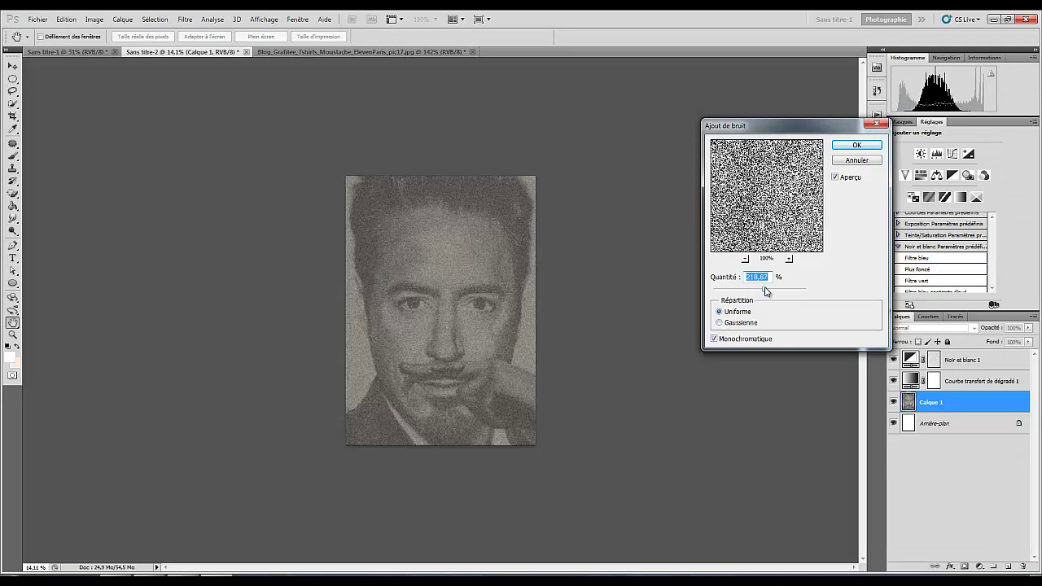
{"action": "type", "text": "35"}
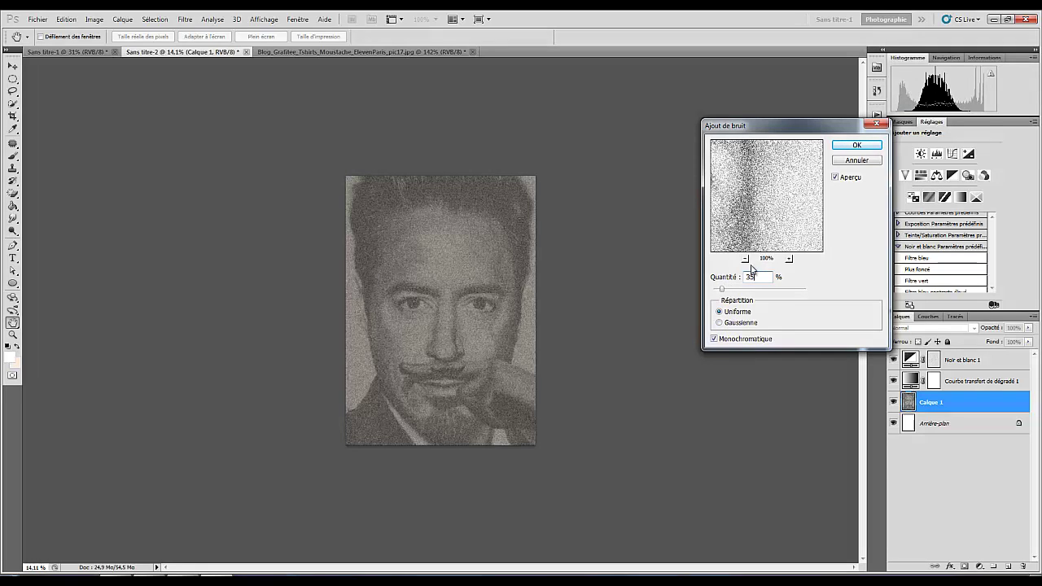
{"action": "left_click", "coordinate": [714, 340]}
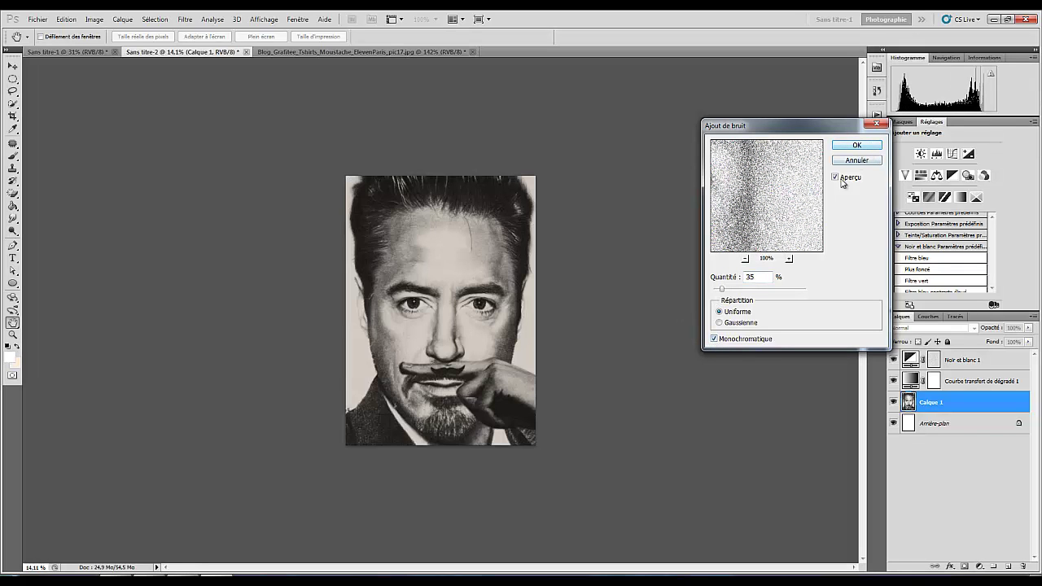
{"action": "left_click", "coordinate": [862, 145]}
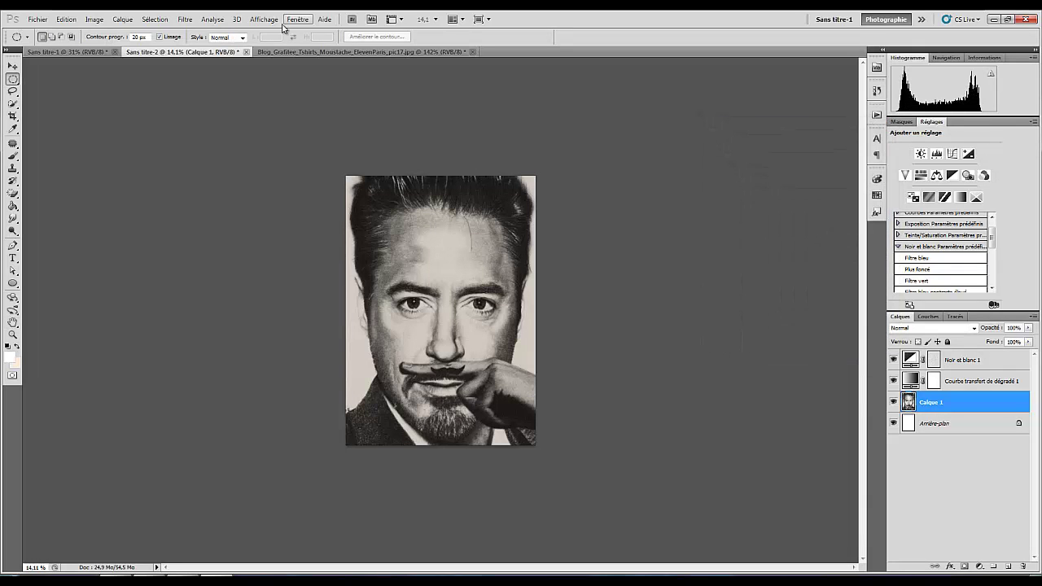
Compare the grain and tones of the T-shirt source image with the portrait composition
{"action": "left_click", "coordinate": [288, 50]}
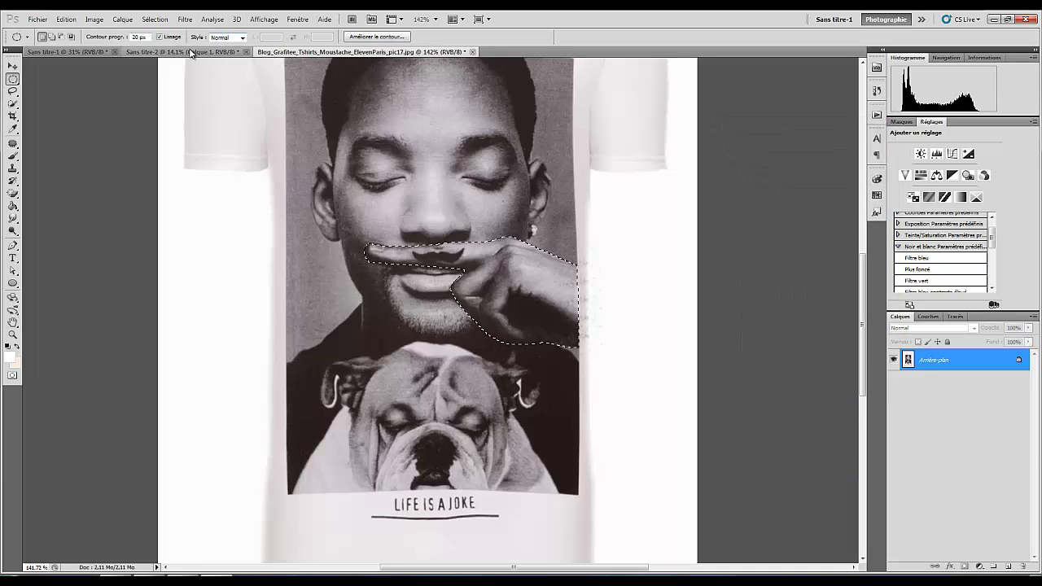
{"action": "left_click", "coordinate": [184, 51]}
{"action": "left_click", "coordinate": [343, 51]}
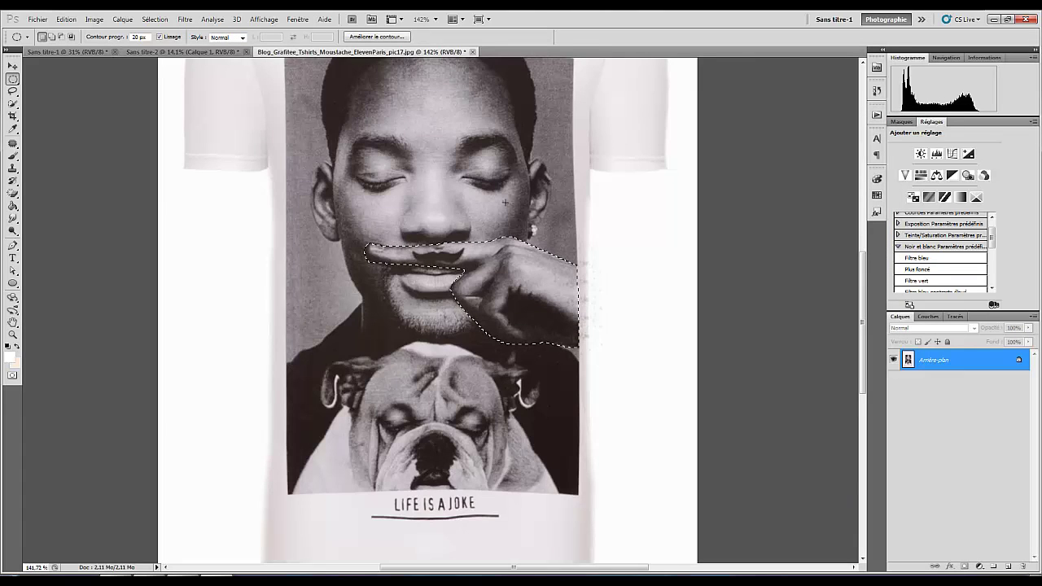
{"action": "scroll", "coordinate": [358, 98], "scroll_direction": "up", "scroll_amount": 2}
{"action": "left_click", "coordinate": [200, 51]}
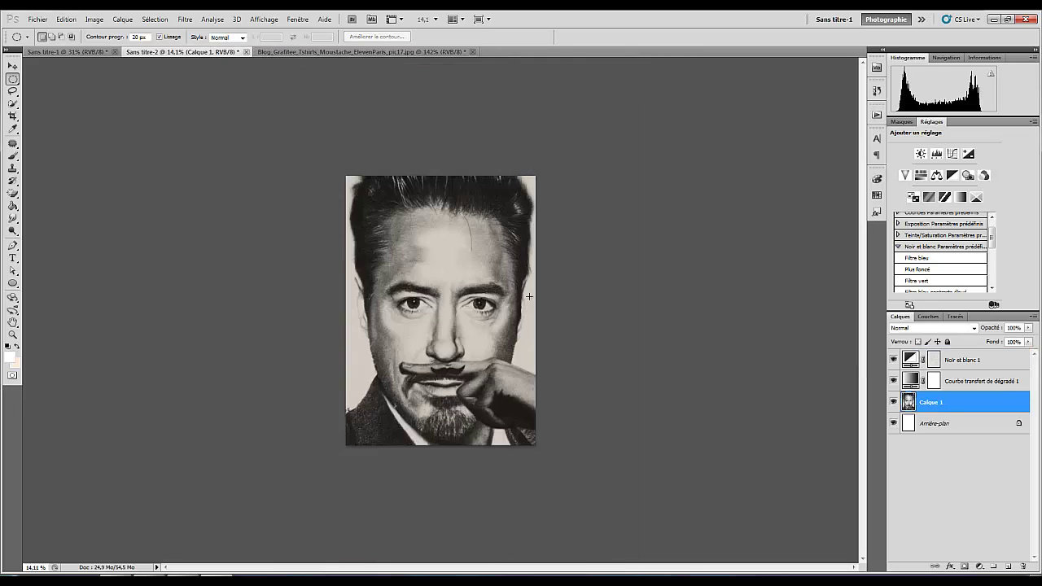
{"action": "left_click", "coordinate": [333, 52]}
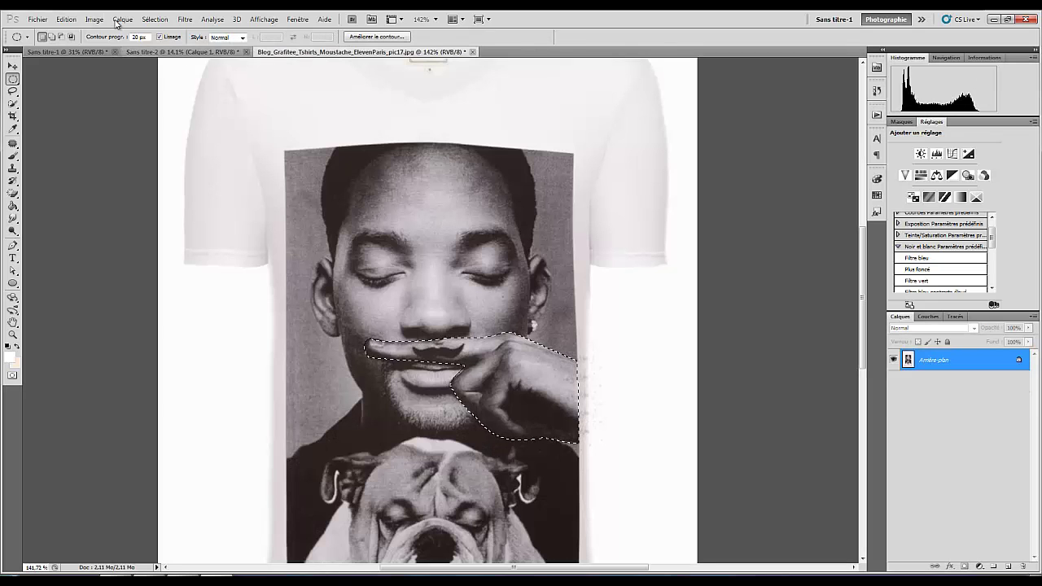
{"action": "scroll", "coordinate": [380, 152], "scroll_direction": "down", "scroll_amount": 2}
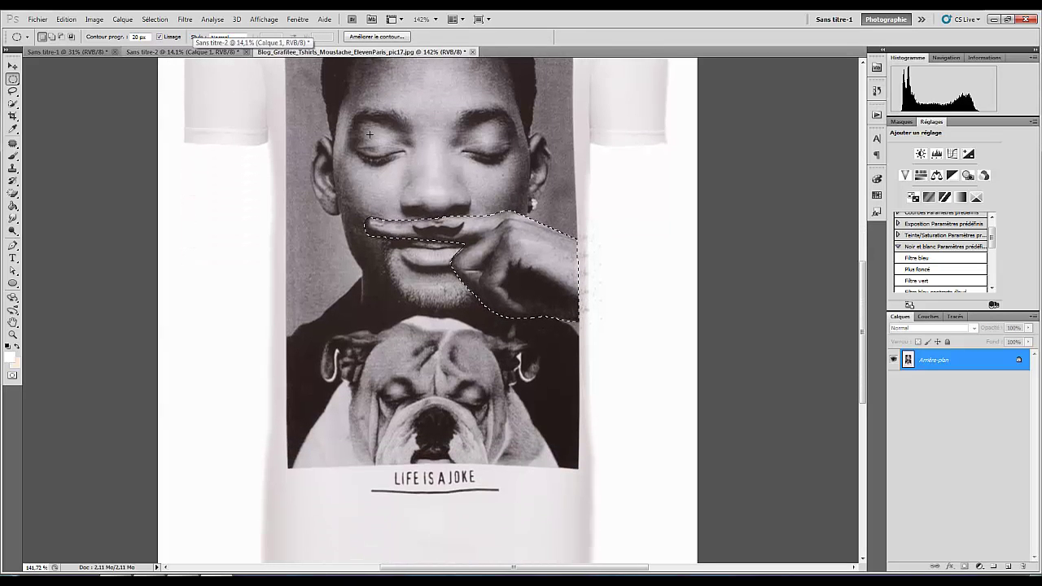
{"action": "left_click", "coordinate": [218, 53]}
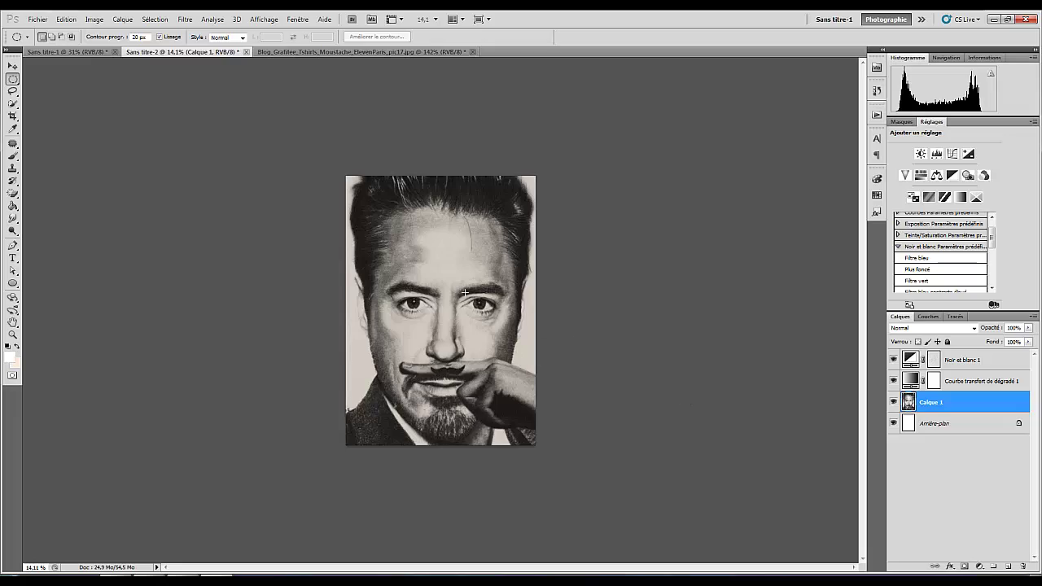
Examine the noise grain on the portrait's face and hand up close and at full-page size
{"action": "scroll", "coordinate": [464, 292], "scroll_direction": "up", "scroll_amount": 5}
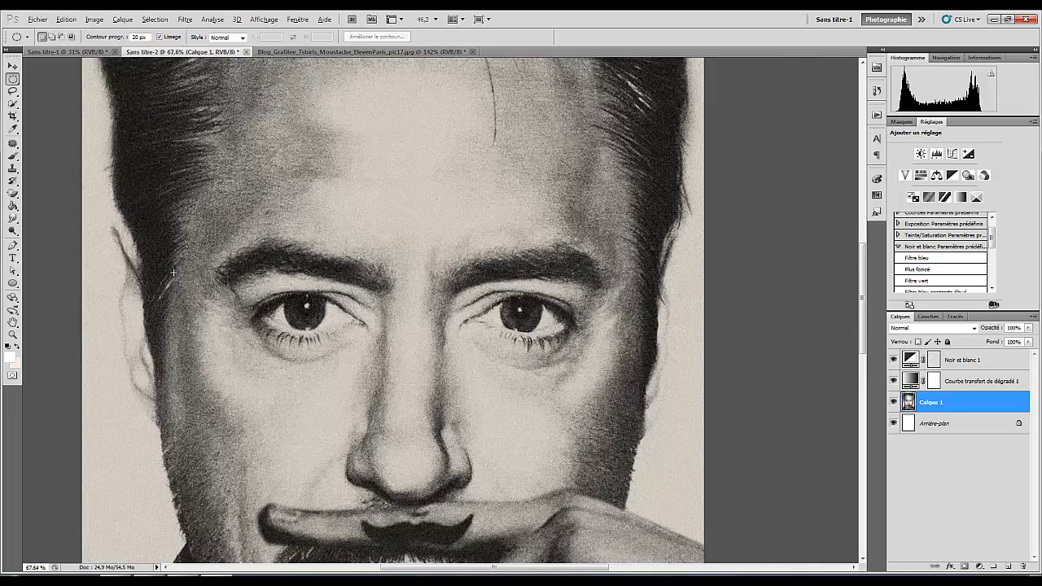
{"action": "scroll", "coordinate": [183, 307], "scroll_direction": "up", "scroll_amount": 2}
{"action": "scroll", "coordinate": [233, 228], "scroll_direction": "down", "scroll_amount": 6}
{"action": "scroll", "coordinate": [603, 210], "scroll_direction": "down", "scroll_amount": 4}
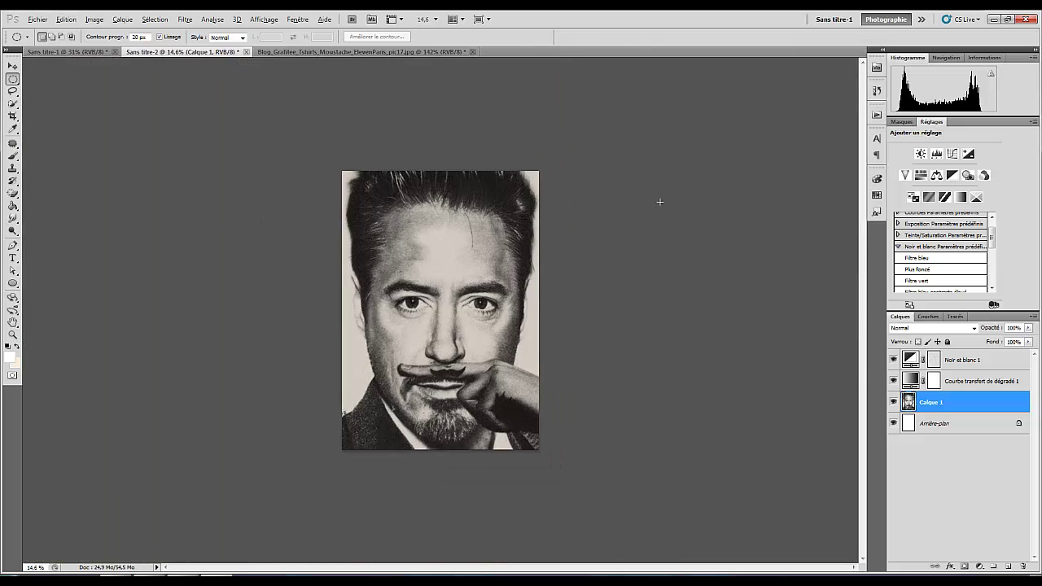
{"action": "scroll", "coordinate": [756, 233], "scroll_direction": "down", "scroll_amount": 2}
{"action": "scroll", "coordinate": [723, 240], "scroll_direction": "up", "scroll_amount": 5}
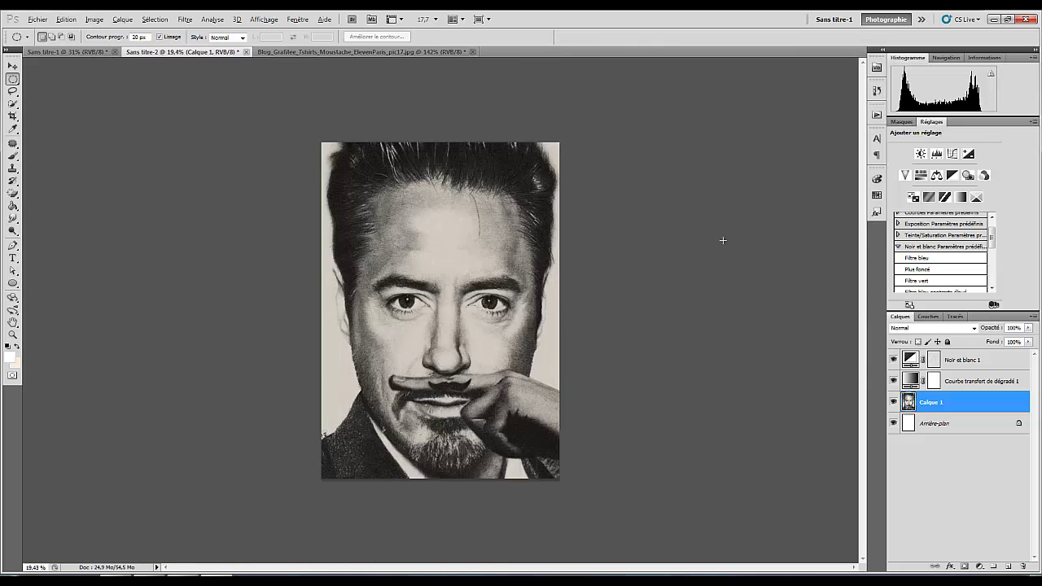
{"action": "scroll", "coordinate": [600, 222], "scroll_direction": "down", "scroll_amount": 1}
{"action": "scroll", "coordinate": [600, 220], "scroll_direction": "down", "scroll_amount": 1}
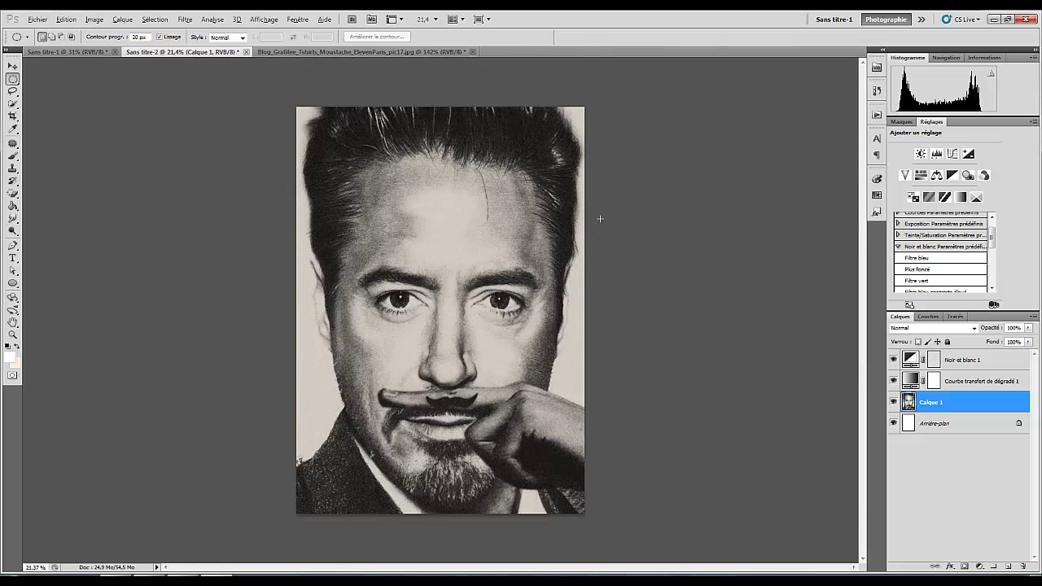
{"action": "scroll", "coordinate": [621, 215], "scroll_direction": "down", "scroll_amount": 3}
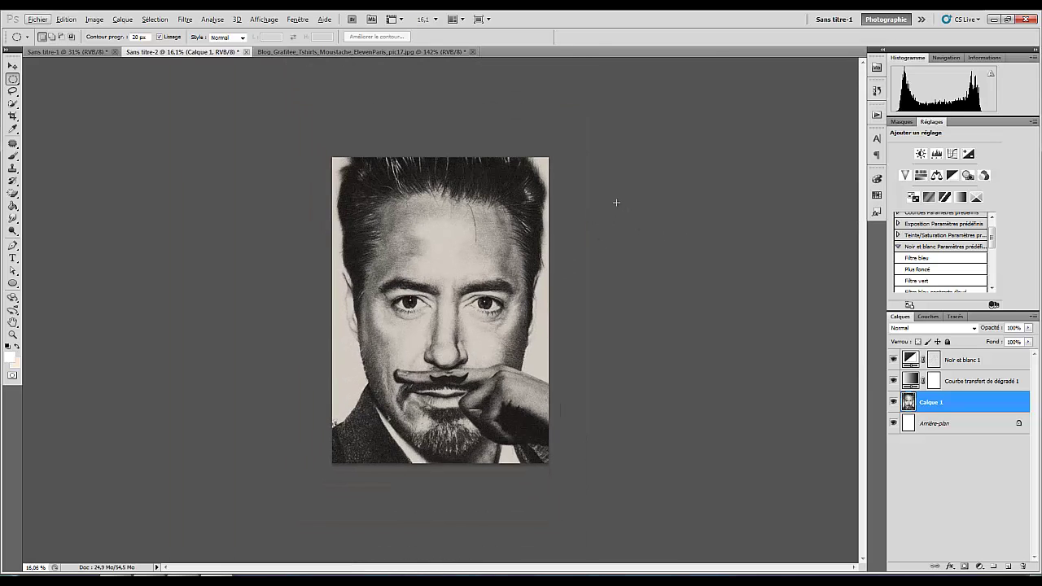
Select the Noir et blanc 1 adjustment layer
{"action": "left_click", "coordinate": [958, 379]}
{"action": "left_click", "coordinate": [958, 359]}
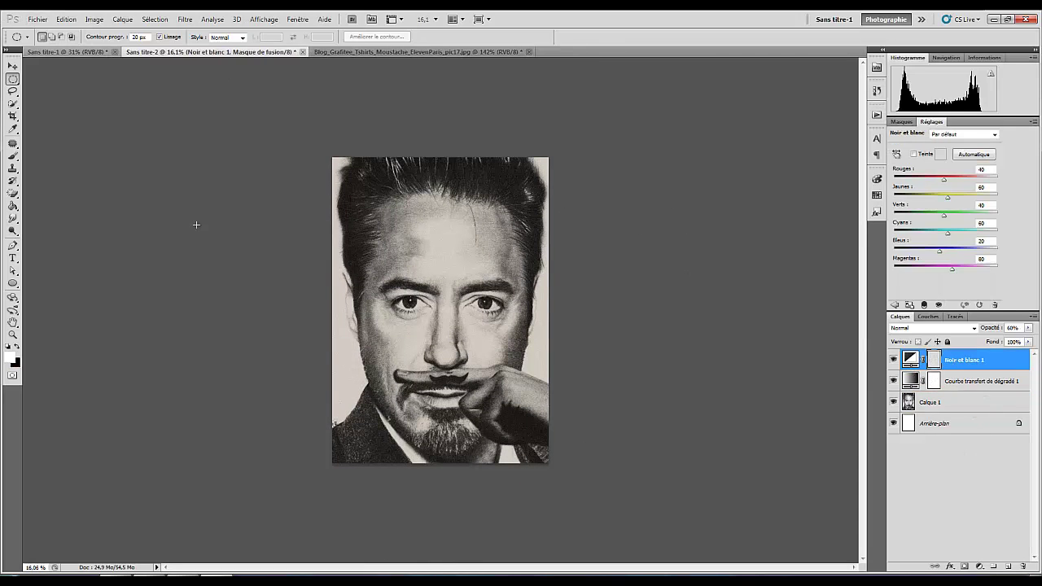